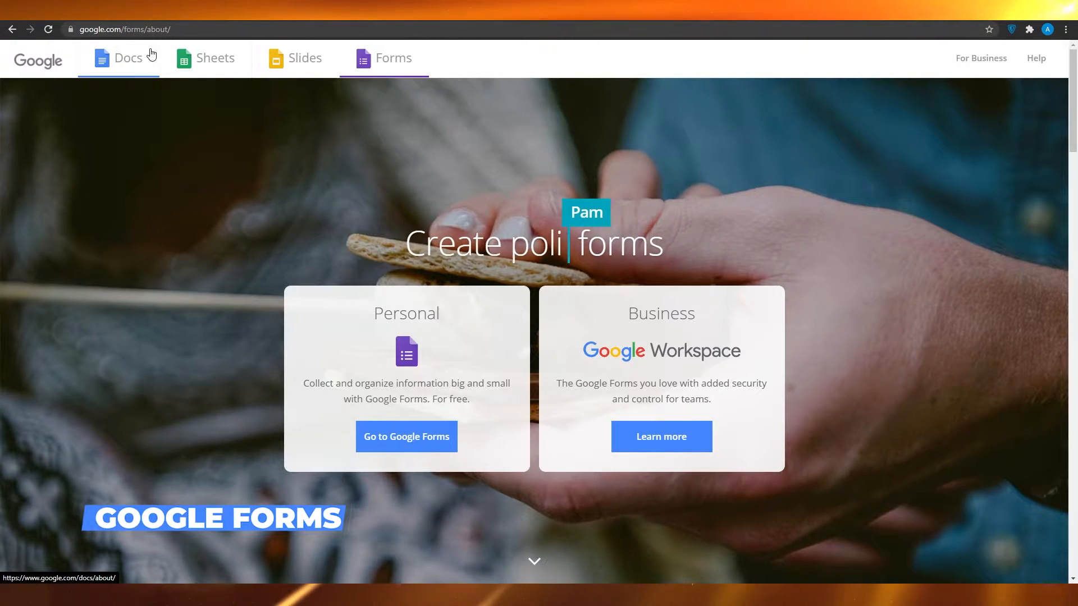
Open Google Forms for personal use and expand the full template gallery.
left_click(410, 442)
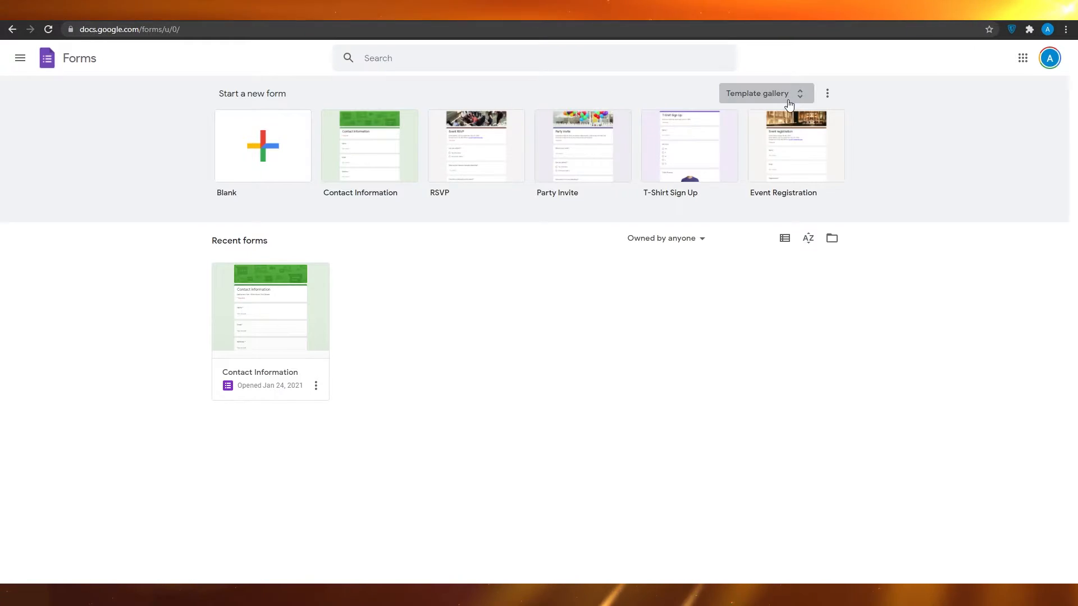
left_click(789, 99)
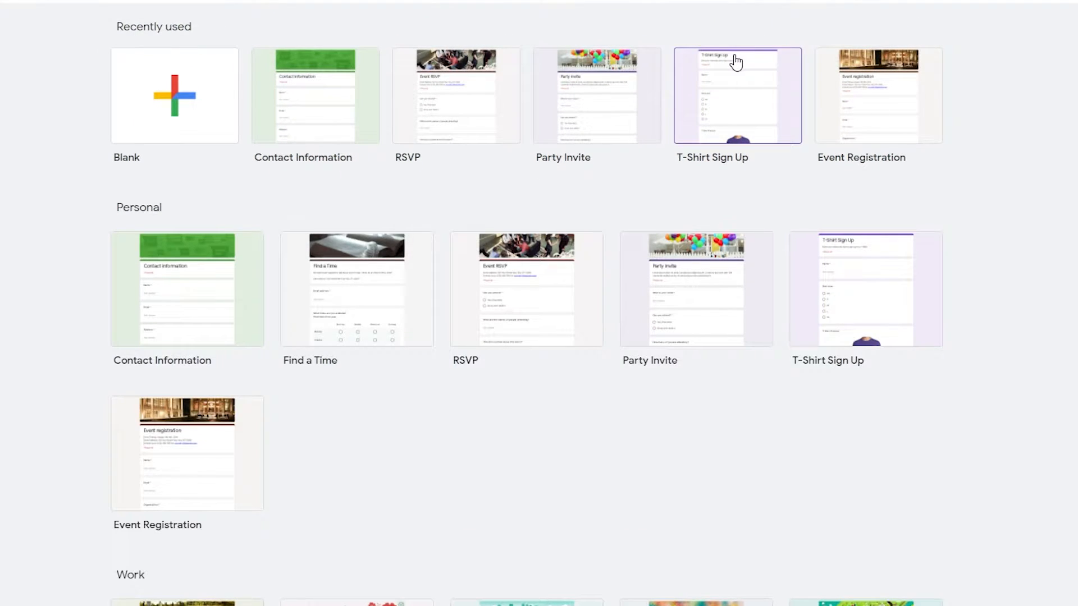
Look through the Personal, Work and Education templates in the gallery, and create a blank form.
scroll(730, 71, "down", 5)
scroll(730, 76, "down", 1)
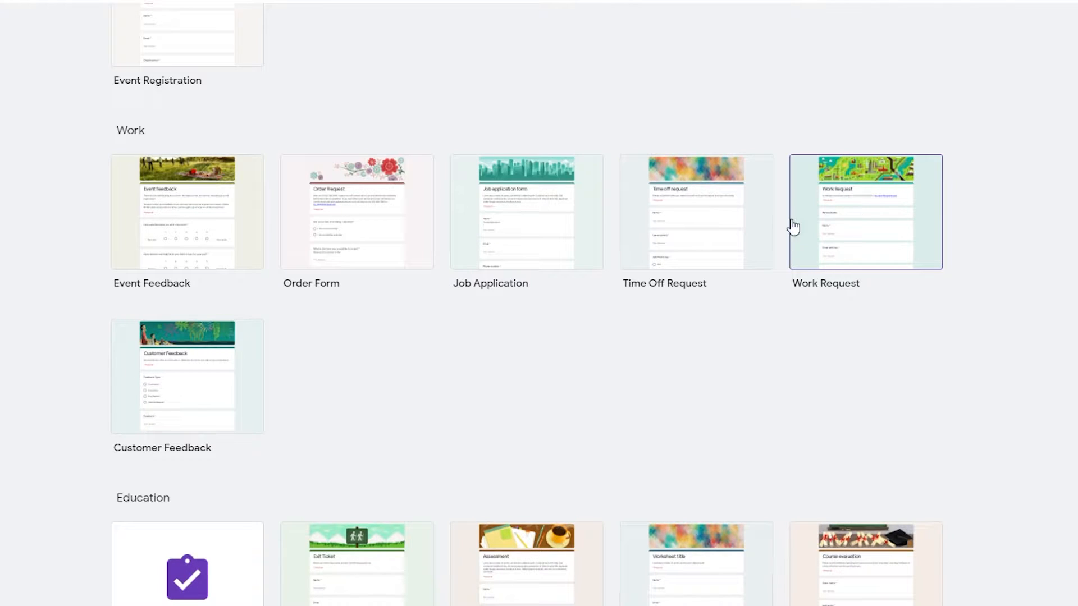
scroll(811, 249, "down", 1)
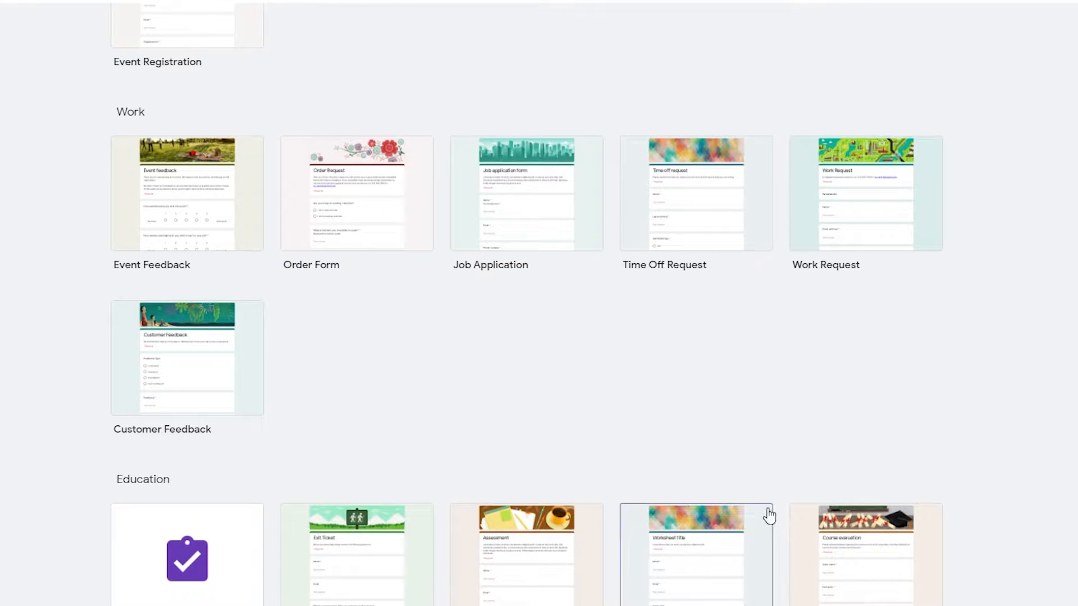
scroll(766, 494, "up", 7)
scroll(765, 471, "down", 4)
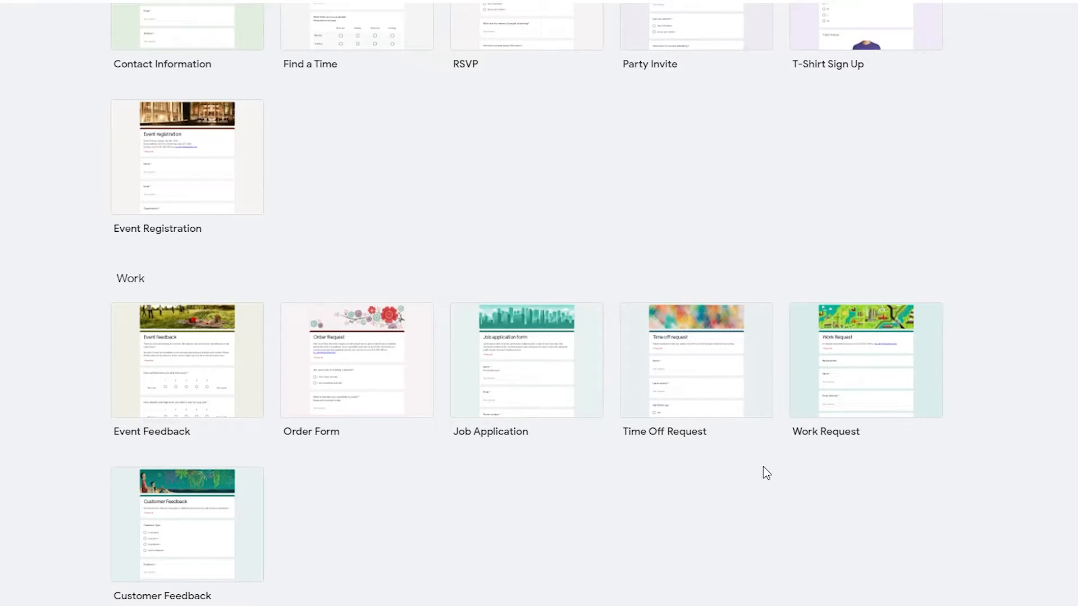
scroll(766, 473, "down", 3)
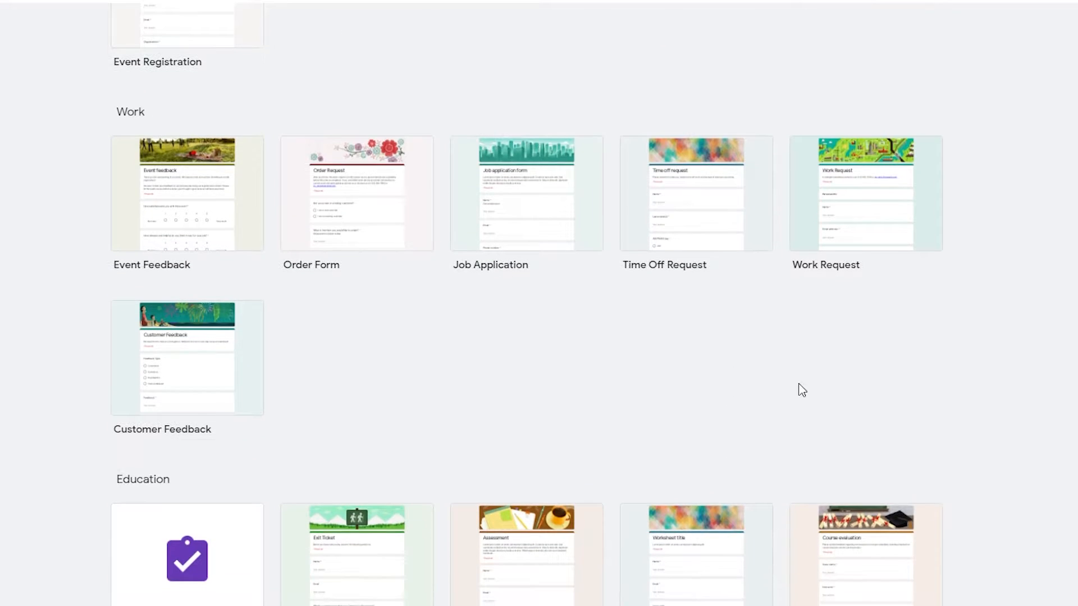
scroll(760, 316, "up", 8)
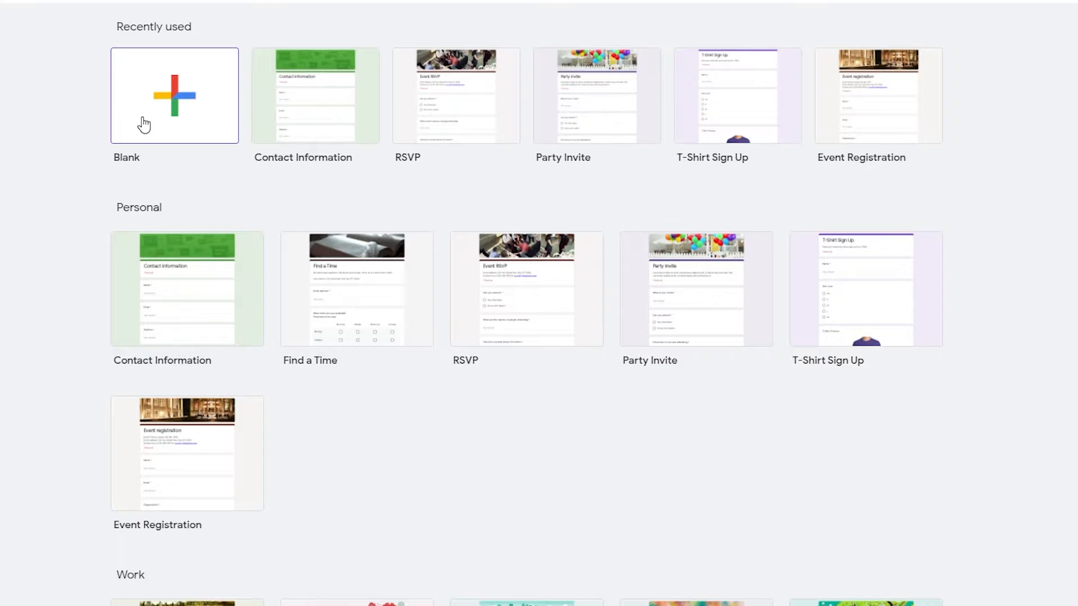
left_click(158, 104)
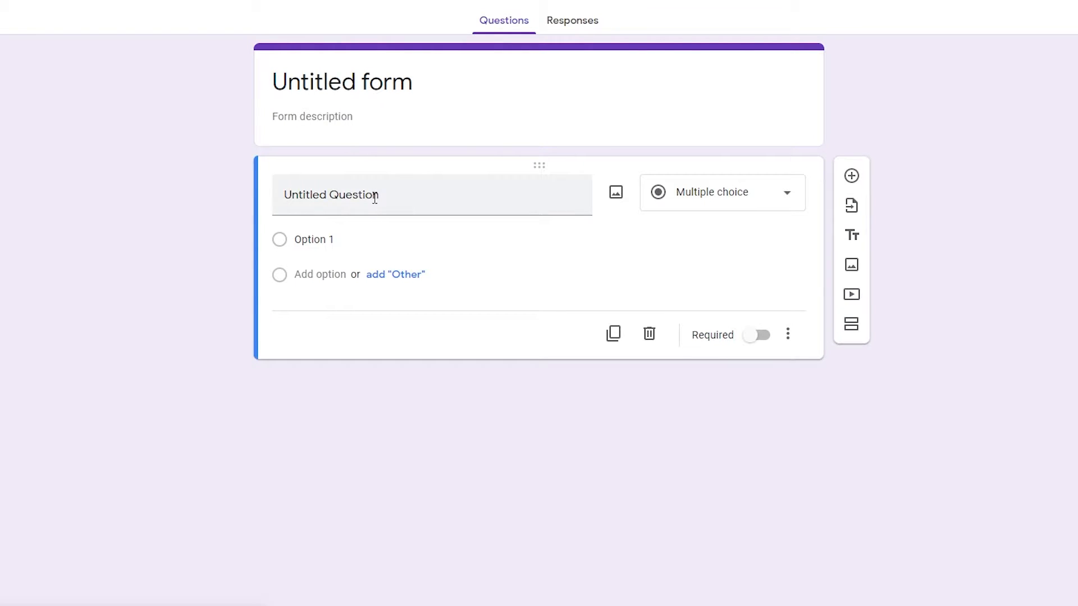
Try the Checkboxes, Linear scale and Dropdown answer types on the untitled question.
left_click(686, 193)
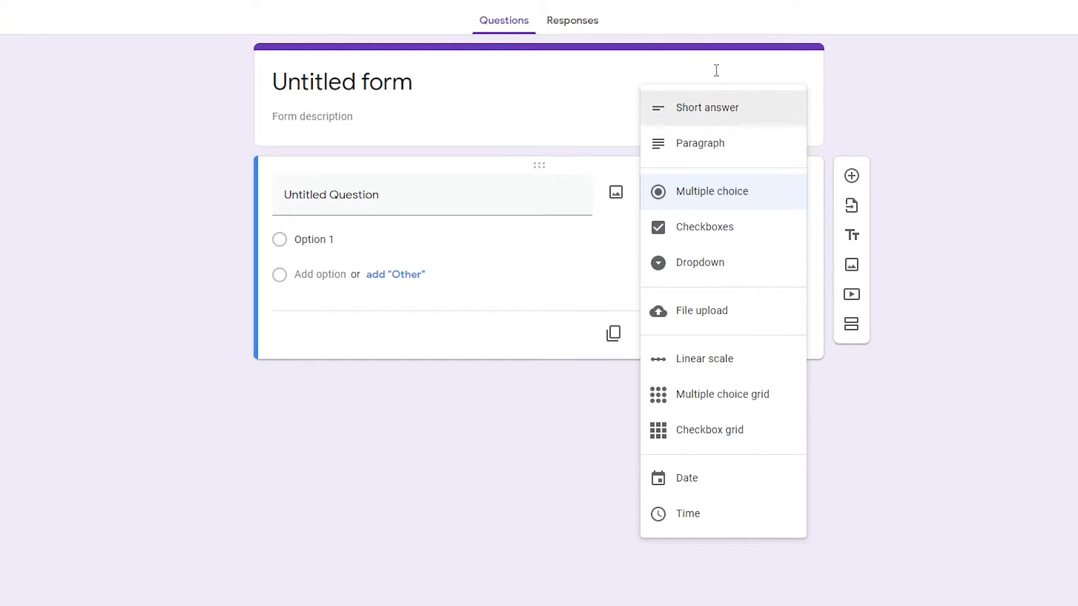
left_click(704, 227)
left_click(697, 189)
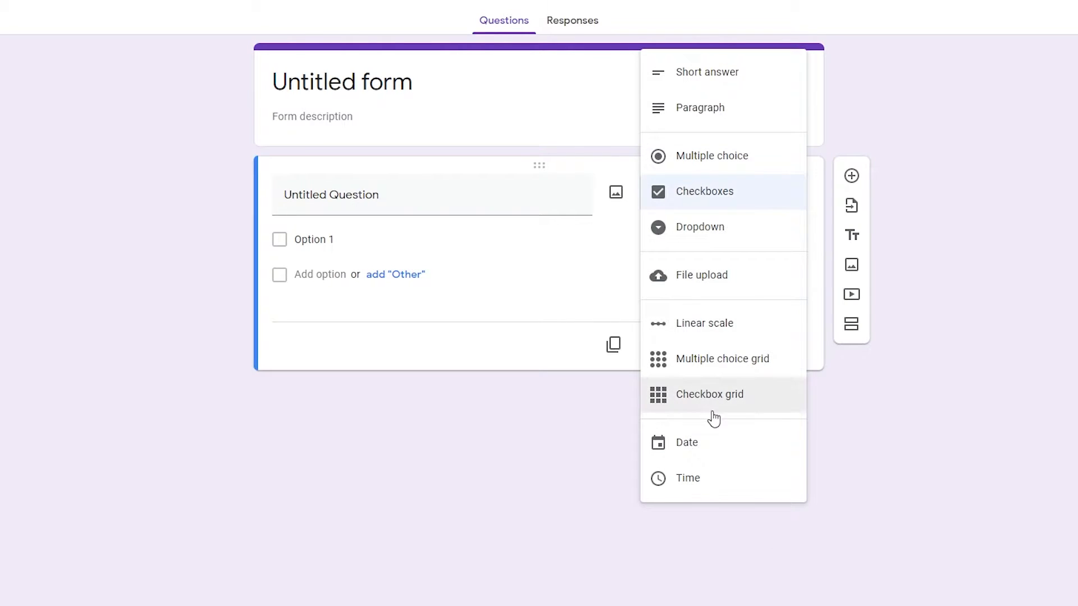
left_click(746, 326)
left_click(747, 201)
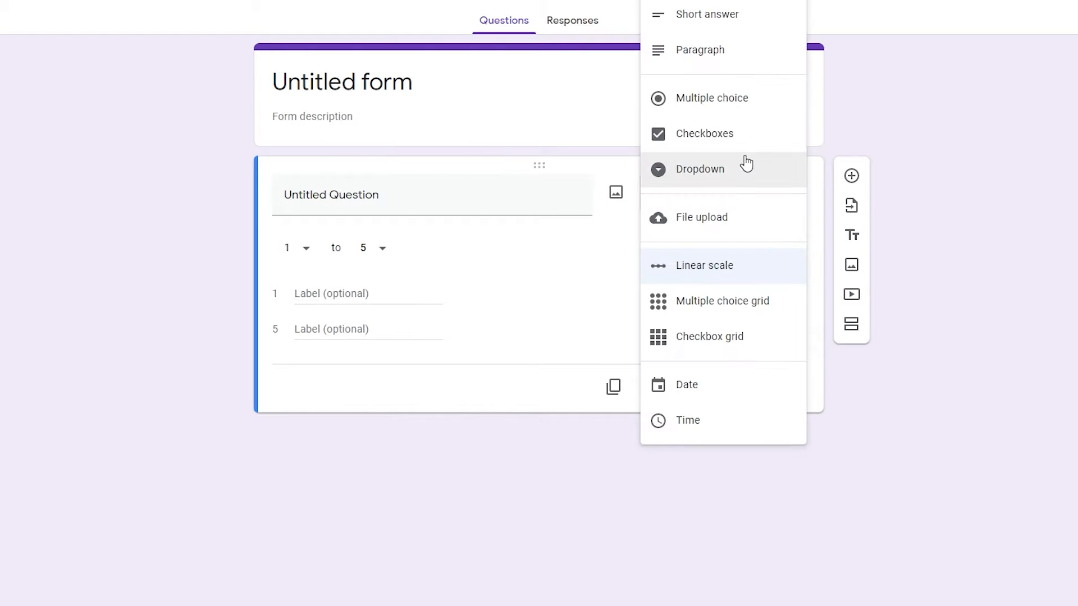
left_click(746, 164)
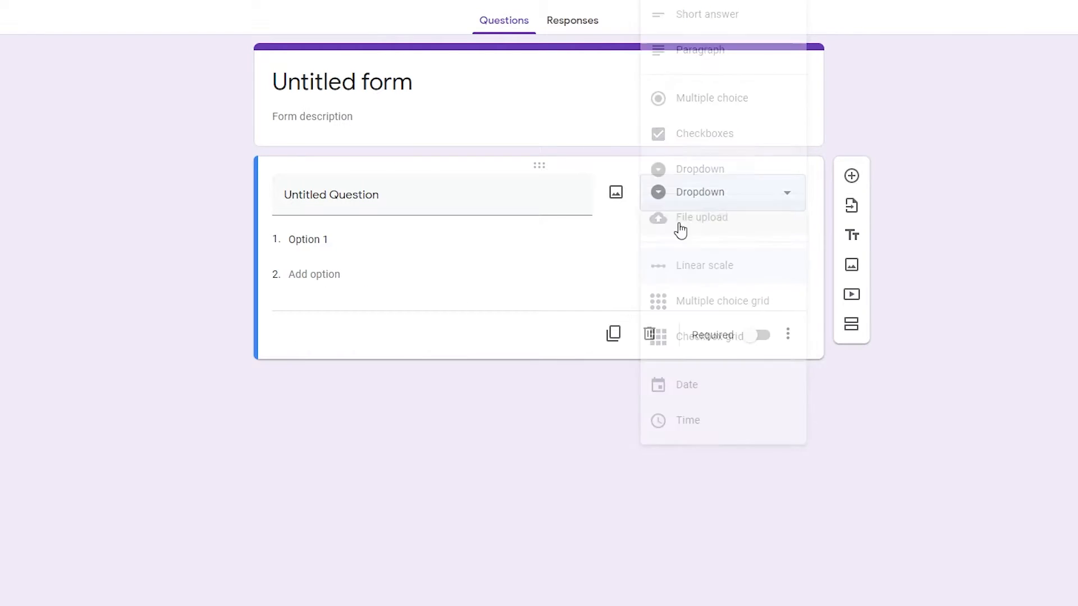
left_click(375, 266)
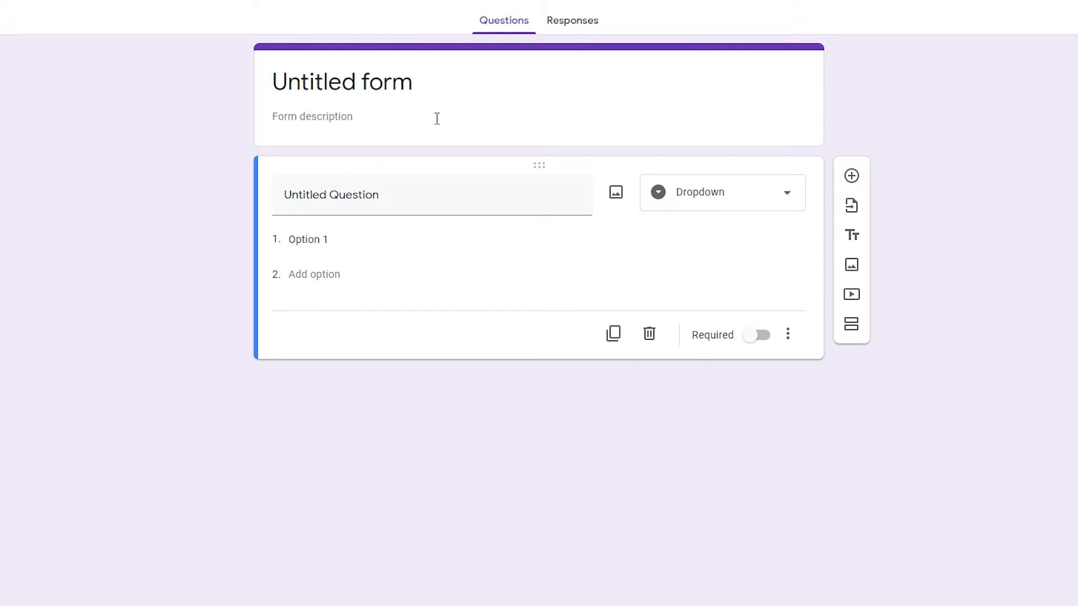
Title the form "MARKET RESEARCH FOR CLOTHING".
left_click(379, 117)
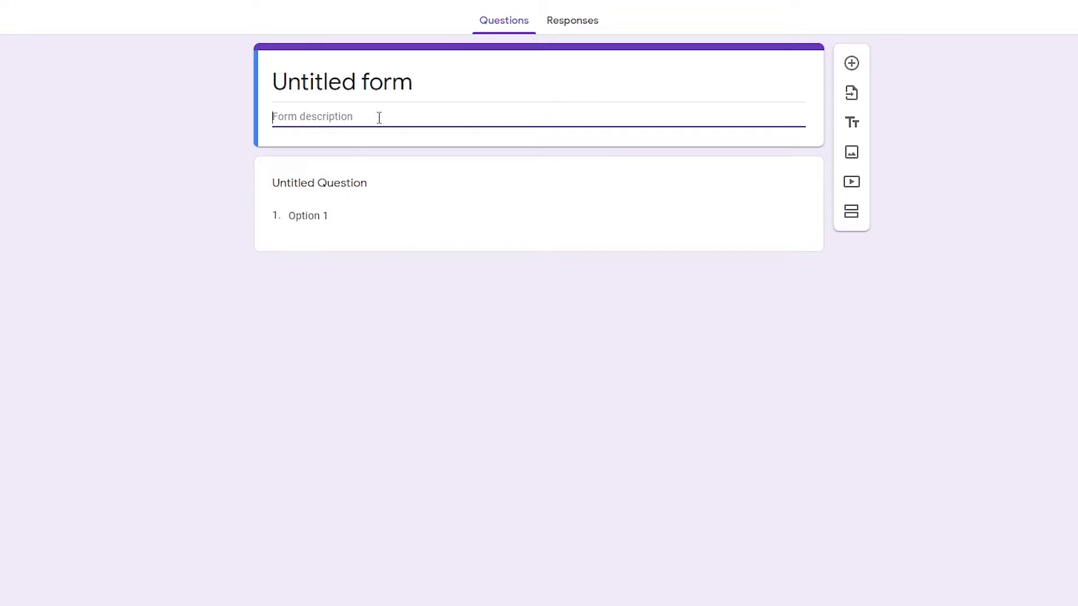
left_click(399, 86)
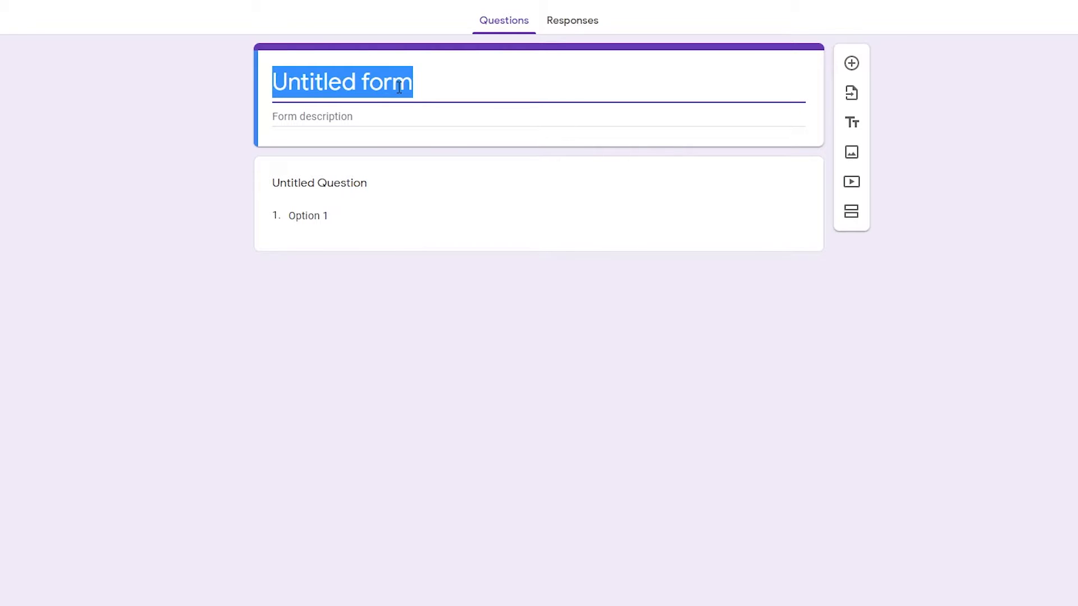
type("MARKET RESE")
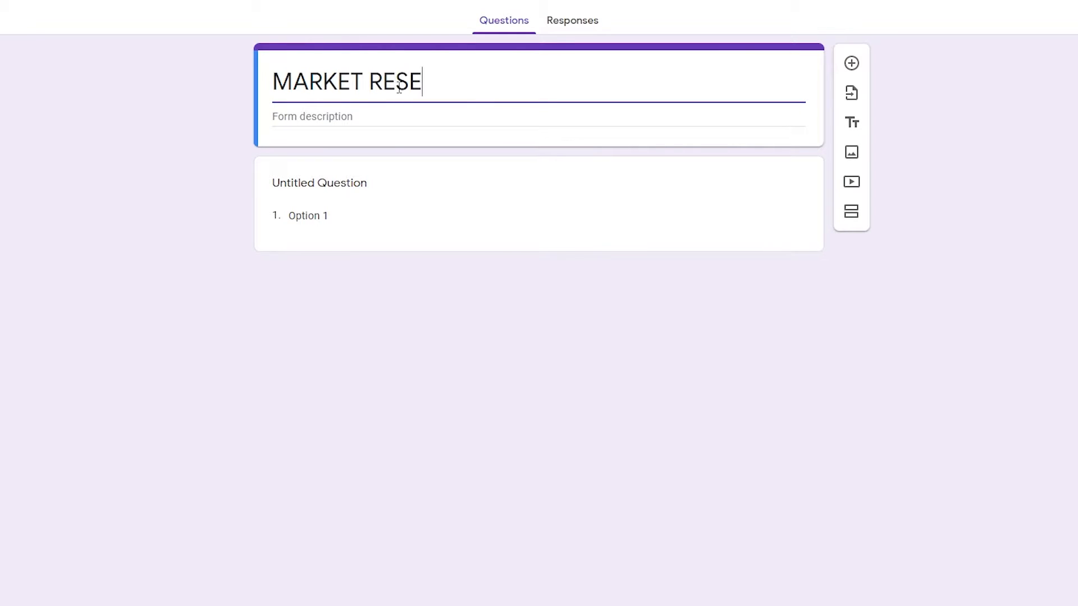
type("ARCH FOR CLOTHING")
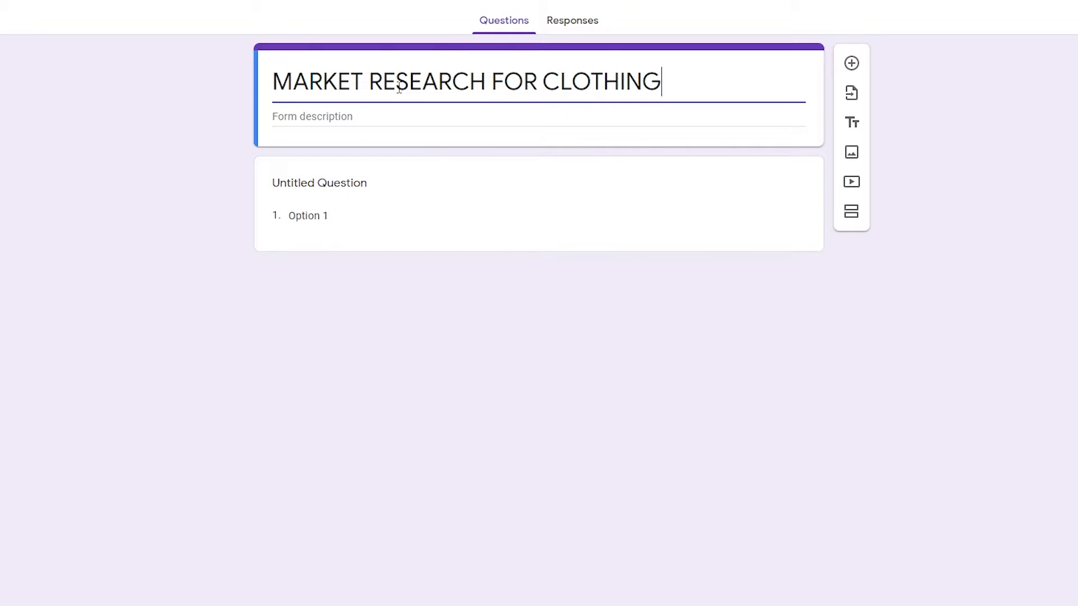
left_click(1009, 252)
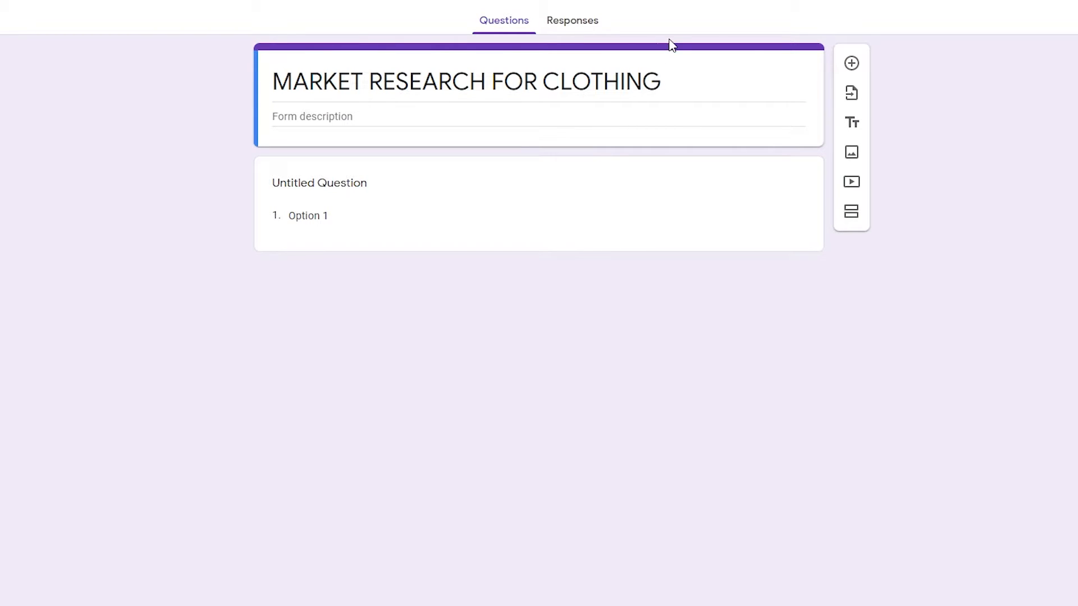
Enter the form description "Hi, We are conducting this survey to better the decisions of our clothing brand which is gonna launch soon".
left_click(351, 119)
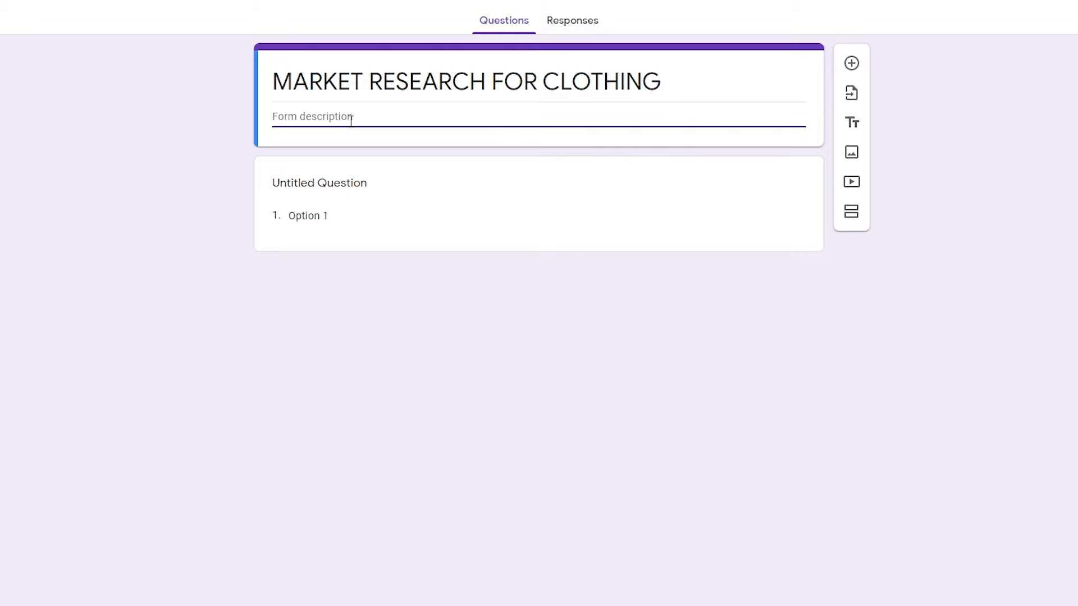
type("Hi, We are conducting this ")
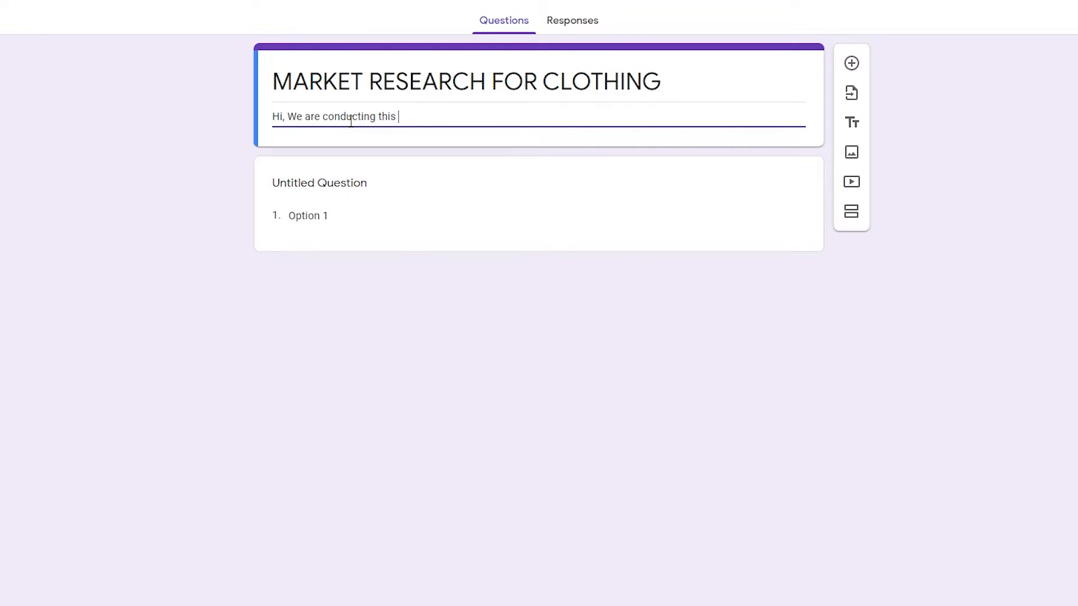
type("survey to better the decisions of ou")
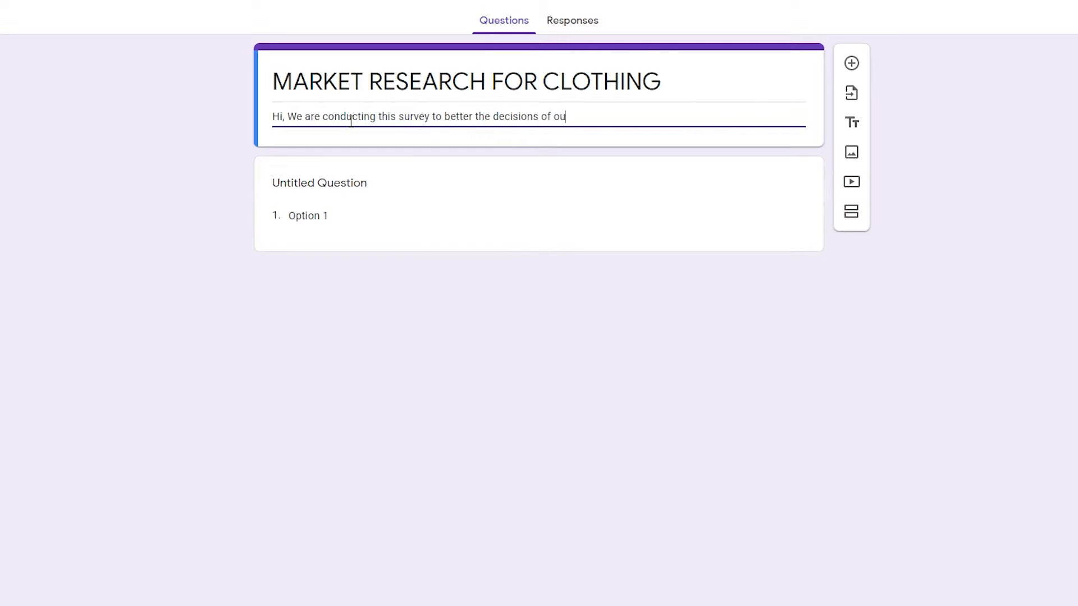
type("r clothing brand which is o")
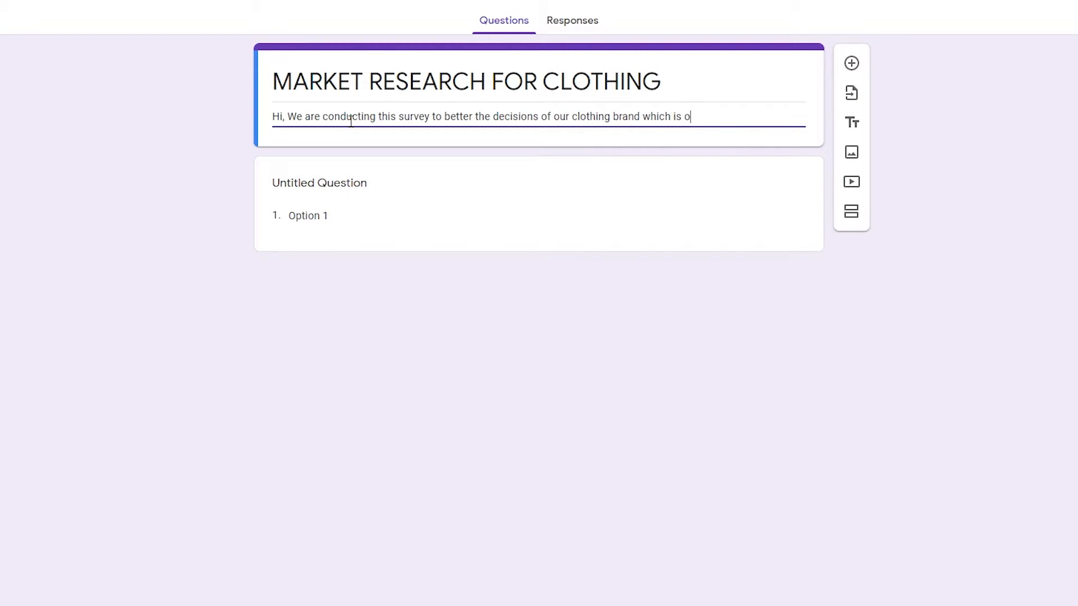
key("BackSpace")
type("gonna launch soon")
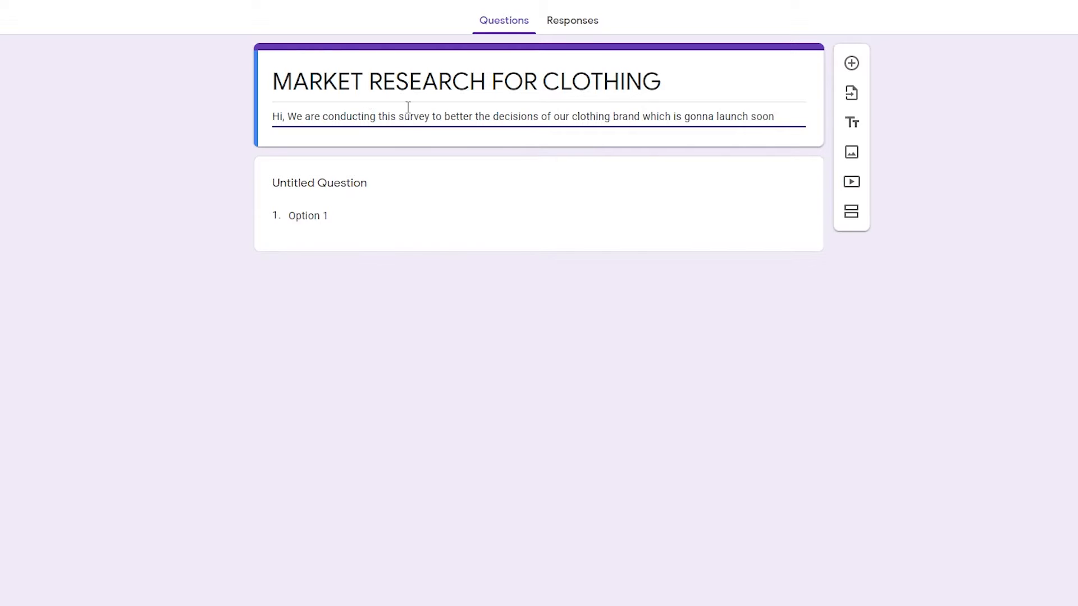
left_click(582, 154)
Replace the untitled question's text with "What type of Clothes would you like to see?".
left_click(315, 215)
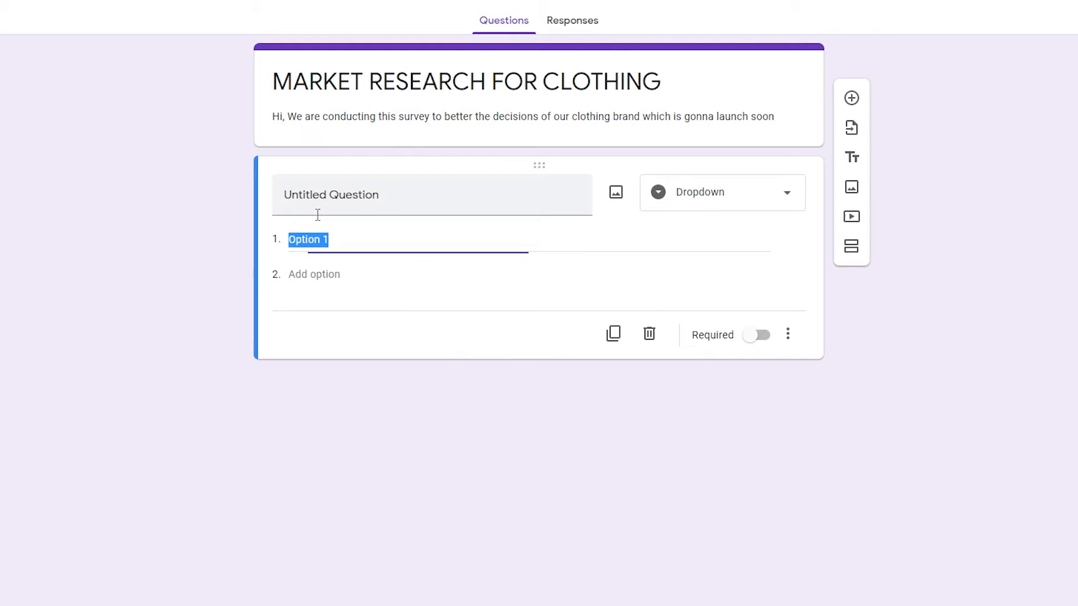
left_click(356, 189)
left_click(425, 194)
left_click_drag(380, 195, 268, 218)
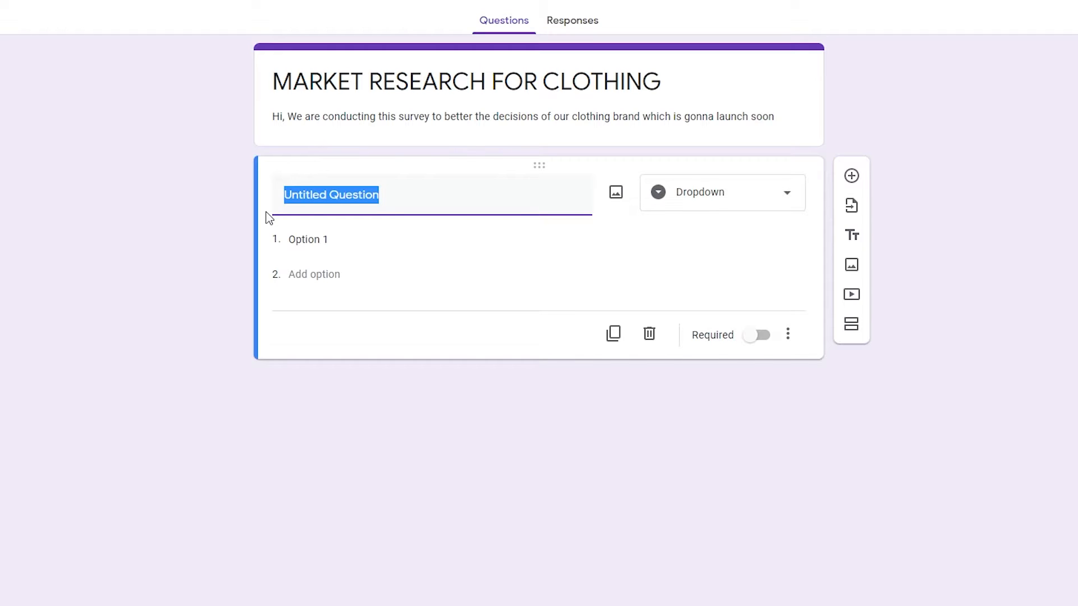
type("W")
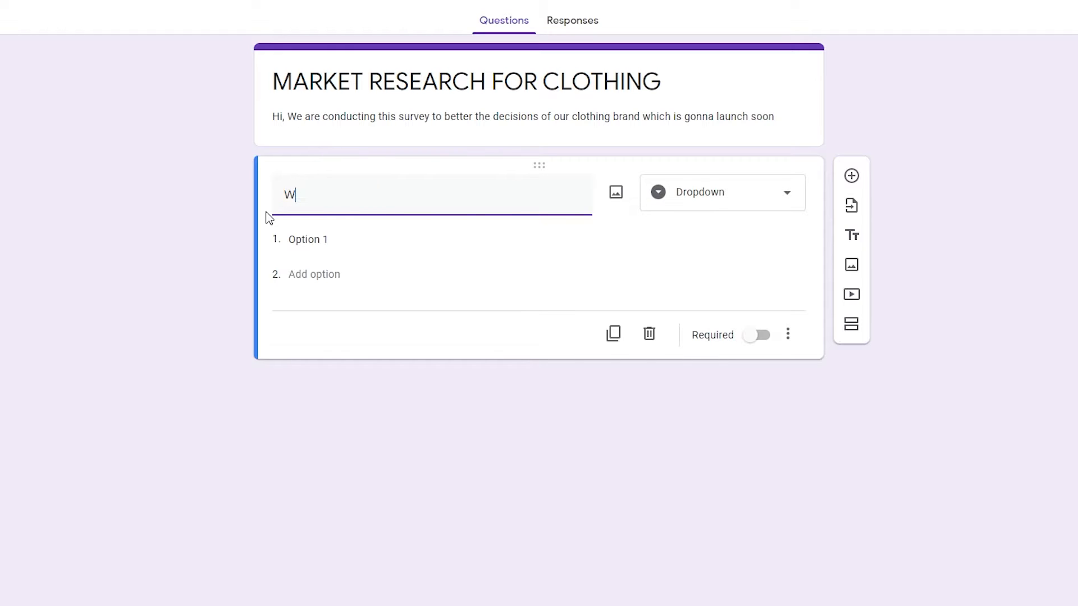
type("hat typre of CLothes would you l")
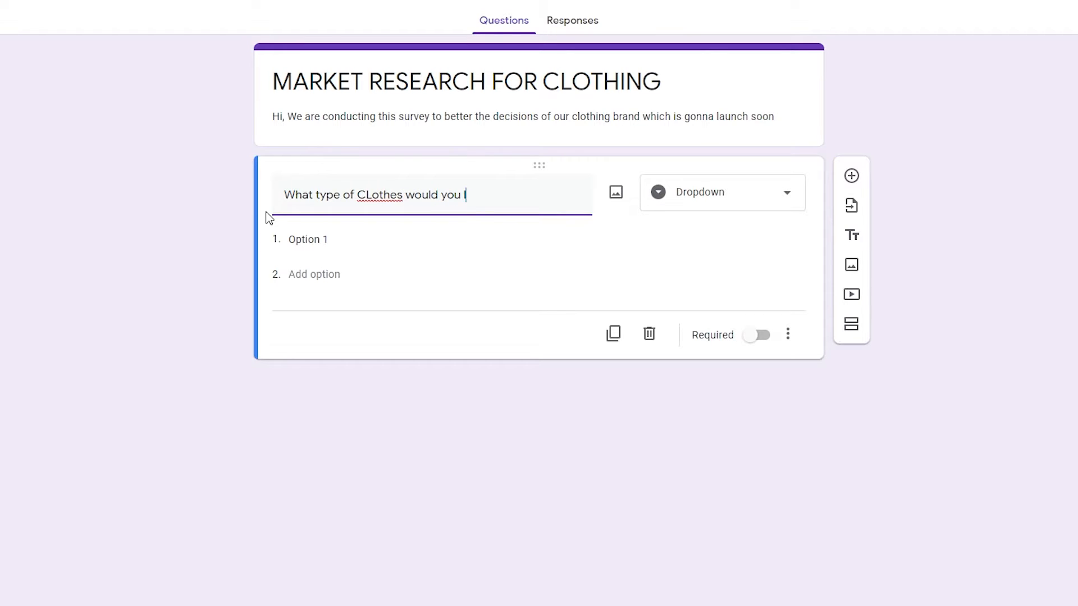
type("ike to see")
left_click_drag(368, 198, 372, 198)
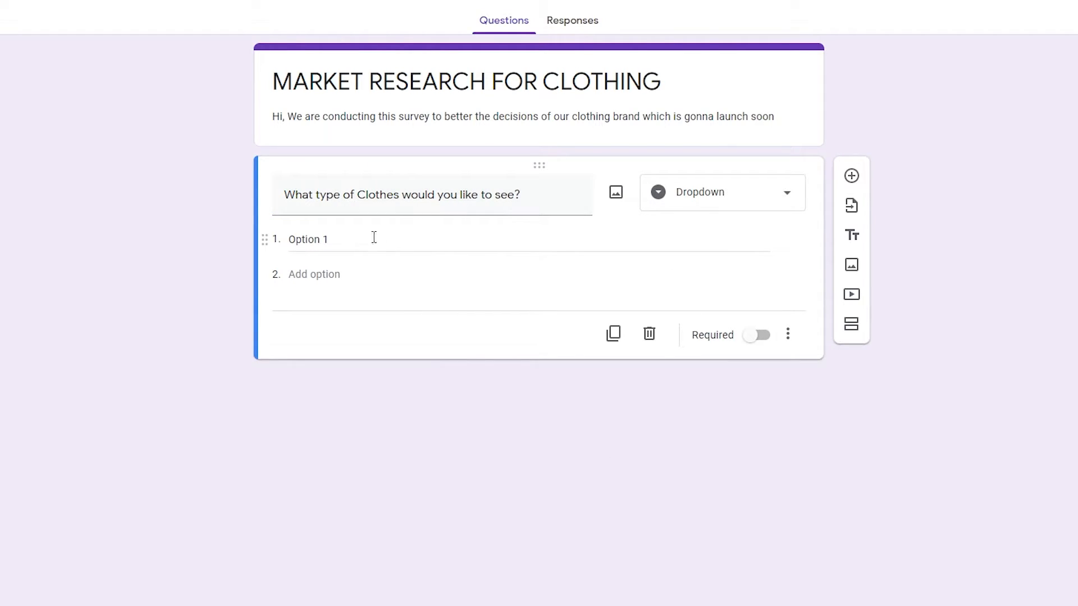
Change the answer type of the question about types of clothes to Paragraph.
left_click(303, 239)
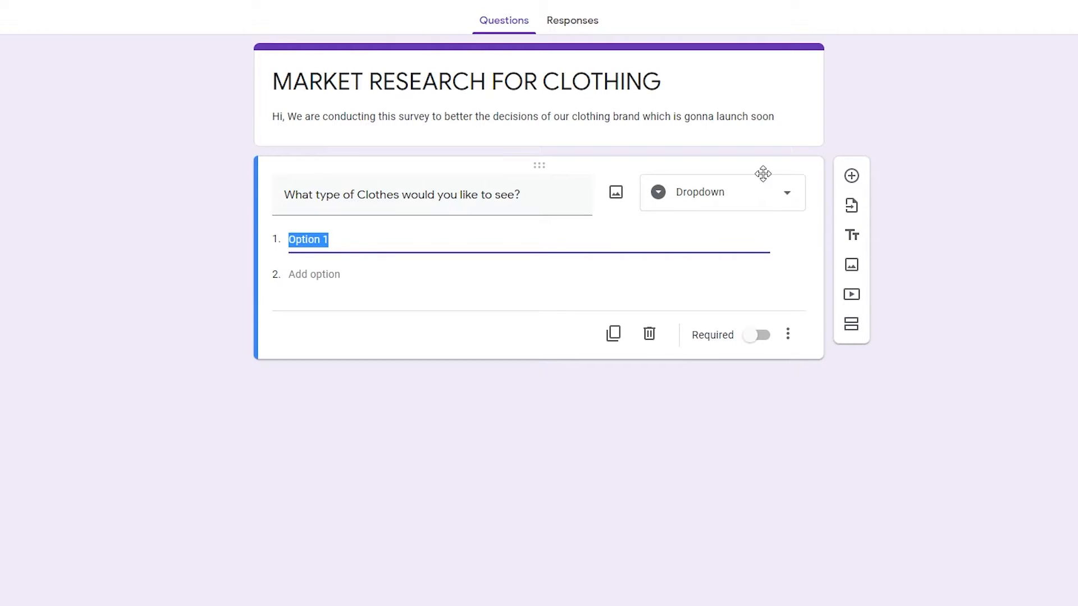
left_click(756, 206)
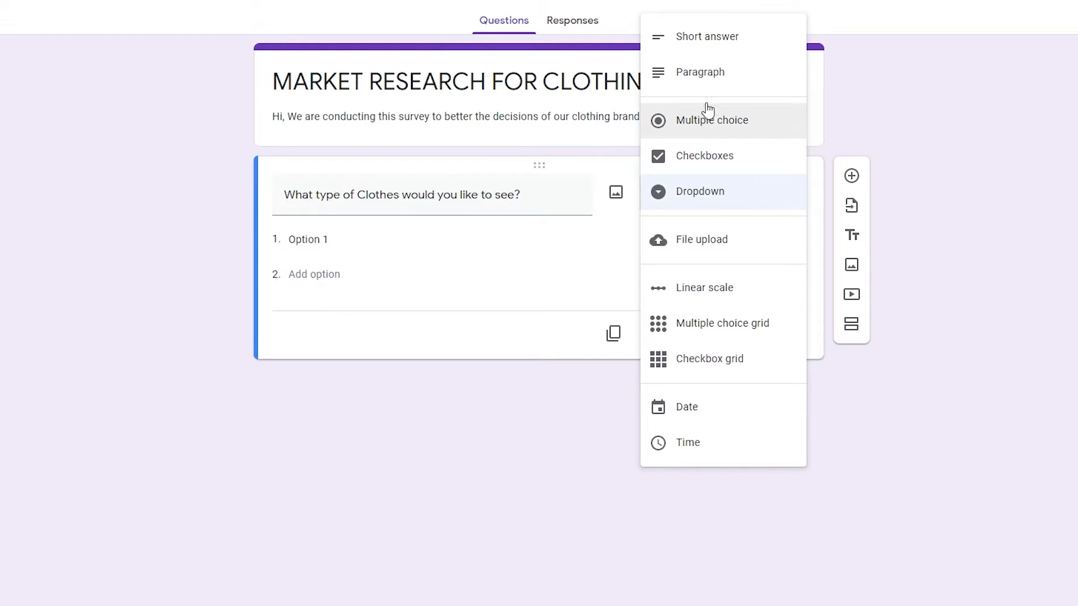
left_click(710, 81)
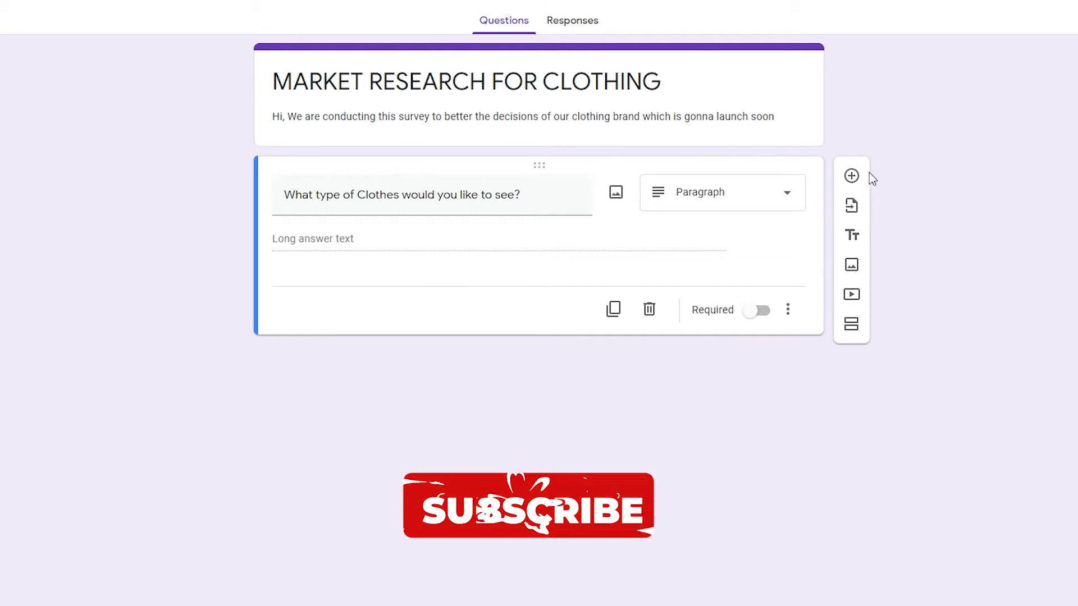
Add a multiple choice question "What stuff would you like the clothes in?" and give it an "Other" option.
left_click(851, 175)
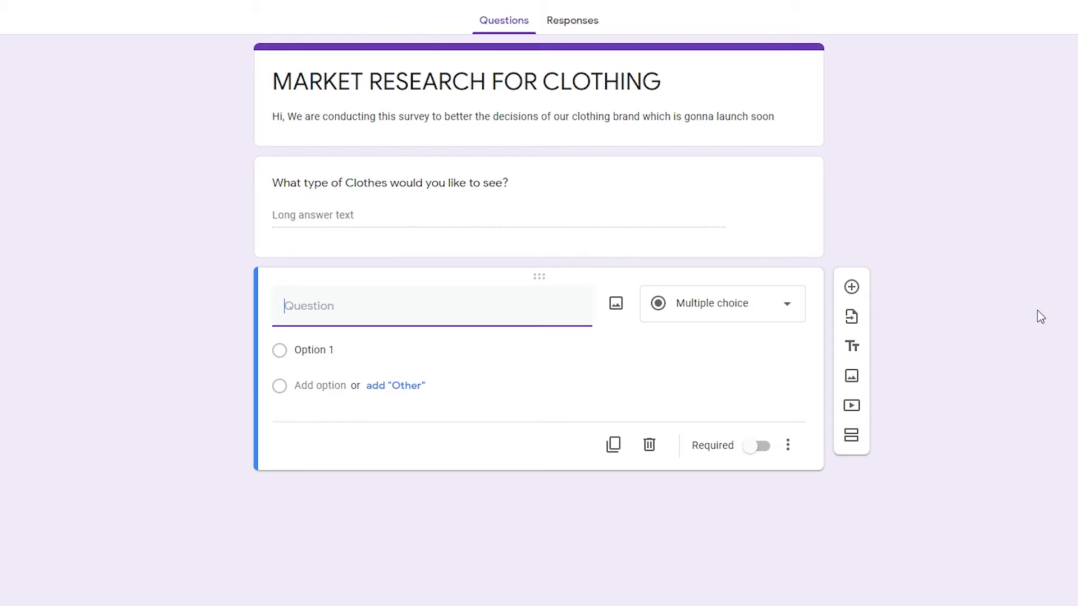
type("What stuff would you like tje ")
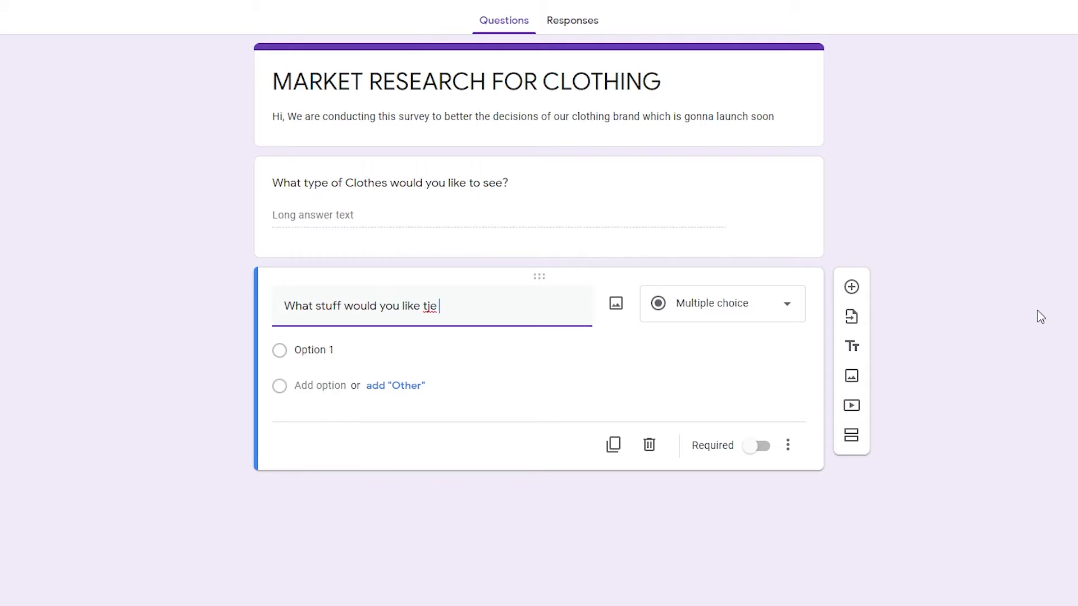
type("he clothes")
type("in?")
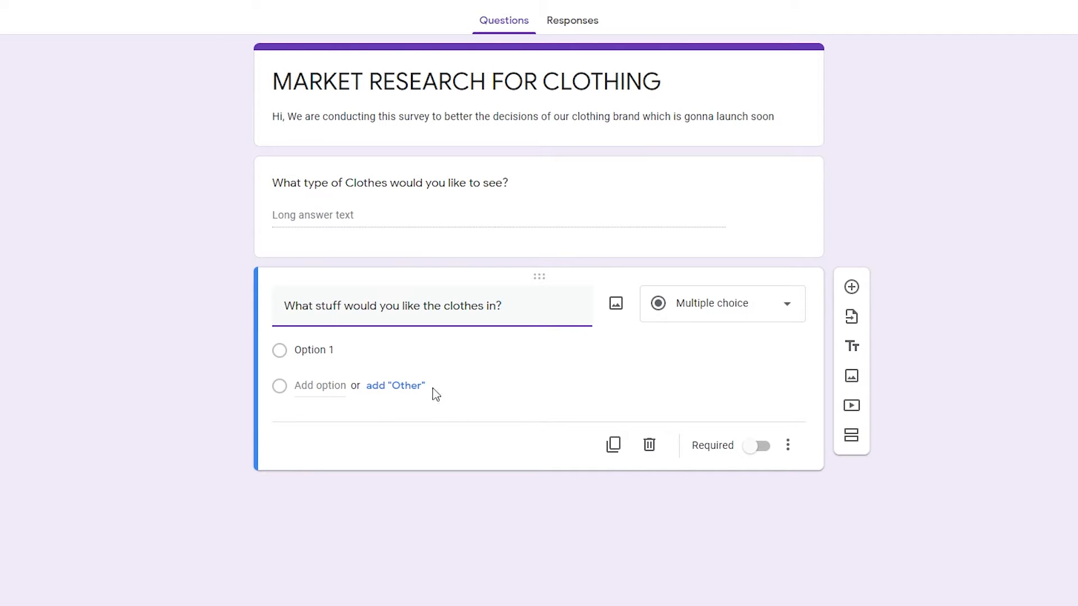
left_click(389, 387)
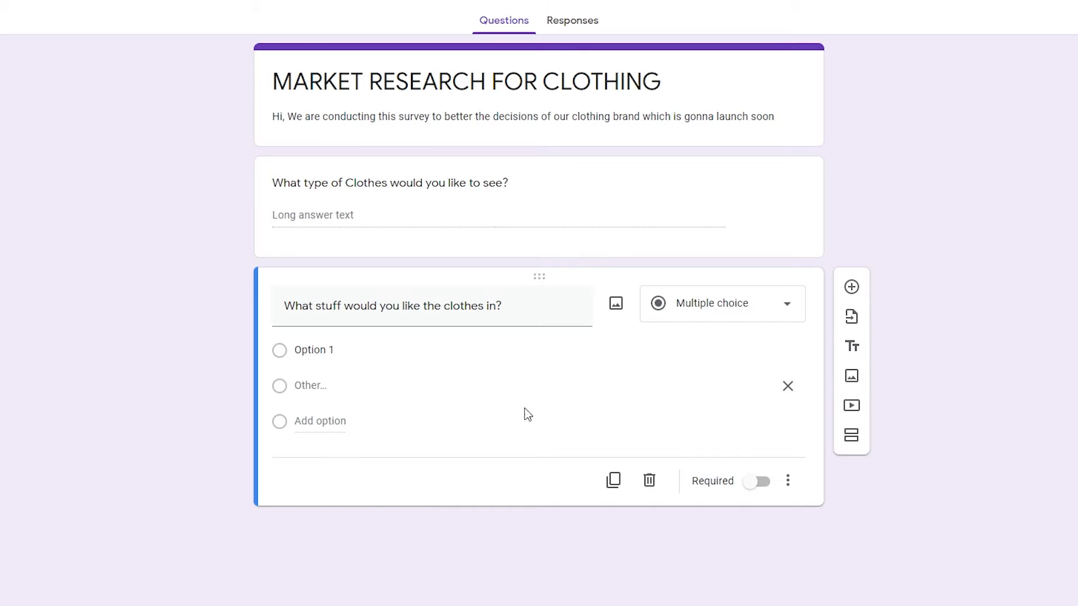
Give the question about what stuff the clothes are in the answer options "Nilam" and "Cotton", replacing the default option.
left_click(320, 421)
type("C")
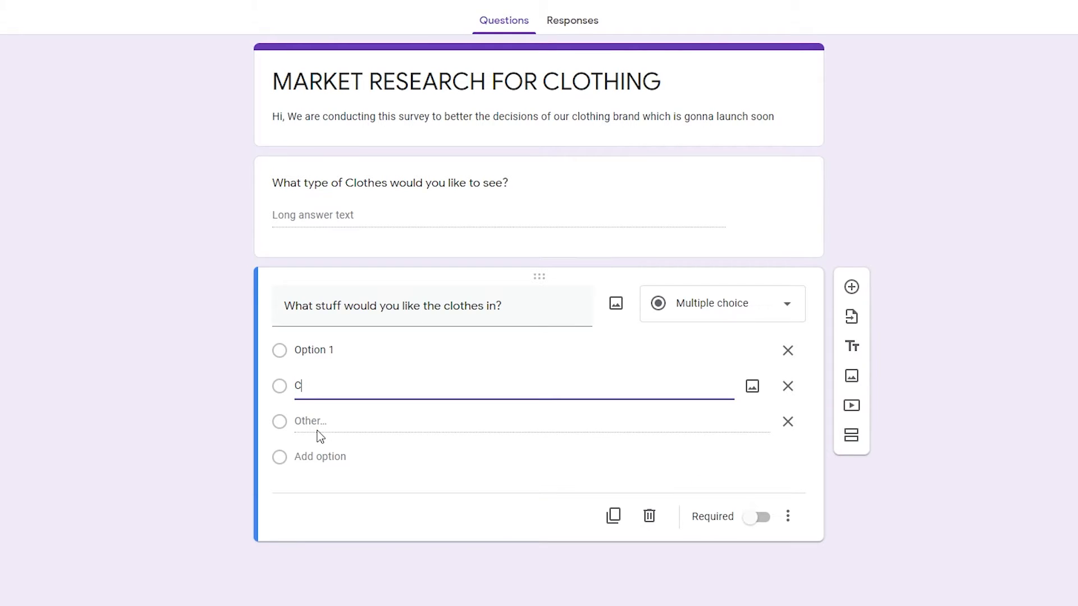
type("otton")
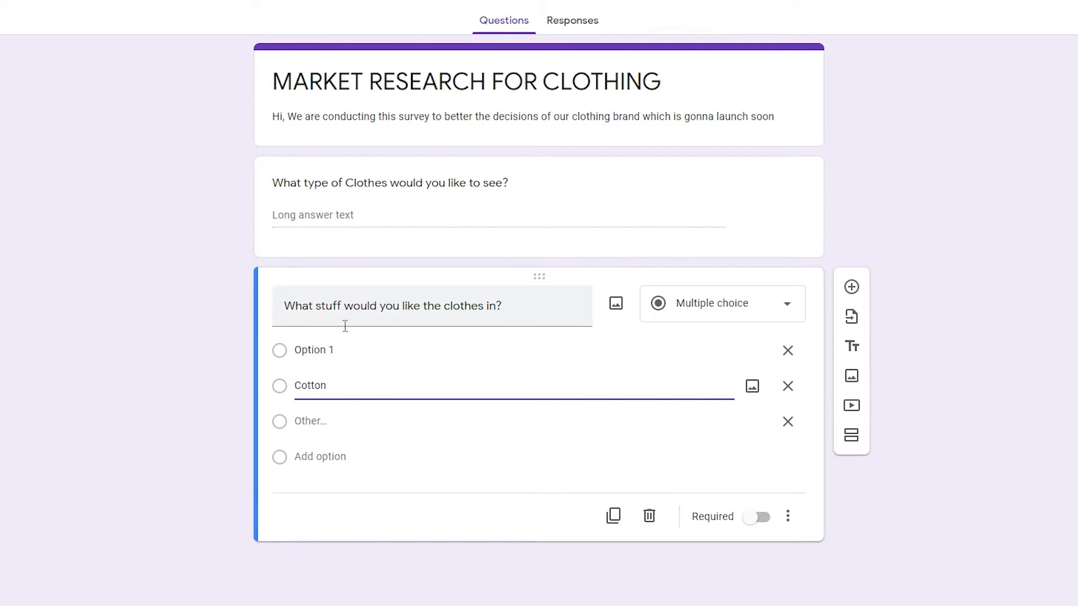
left_click(336, 355)
type("ilam")
key("Home")
type("N")
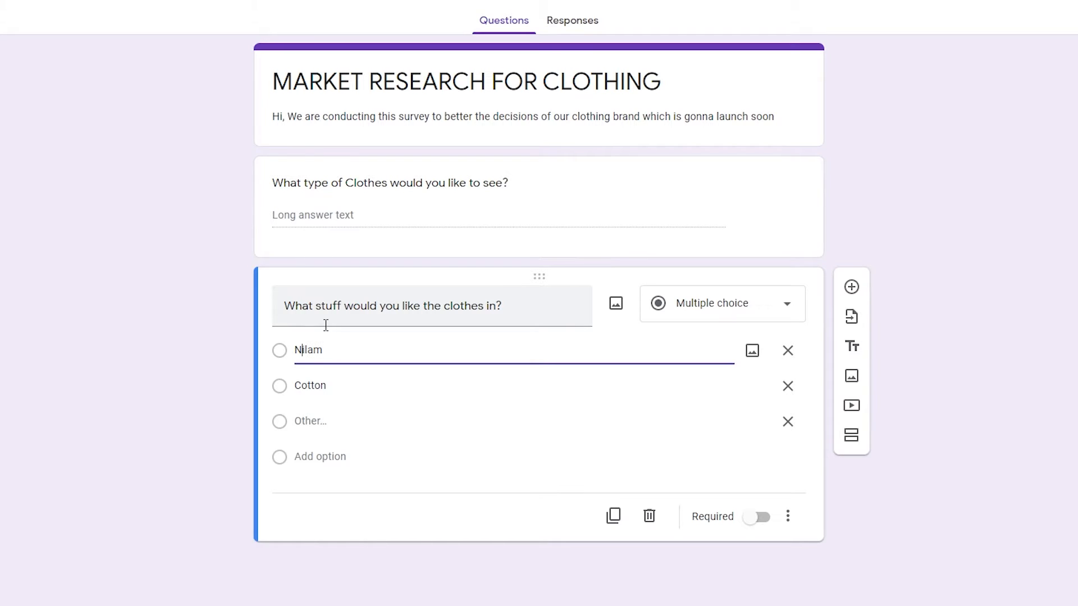
left_click(337, 436)
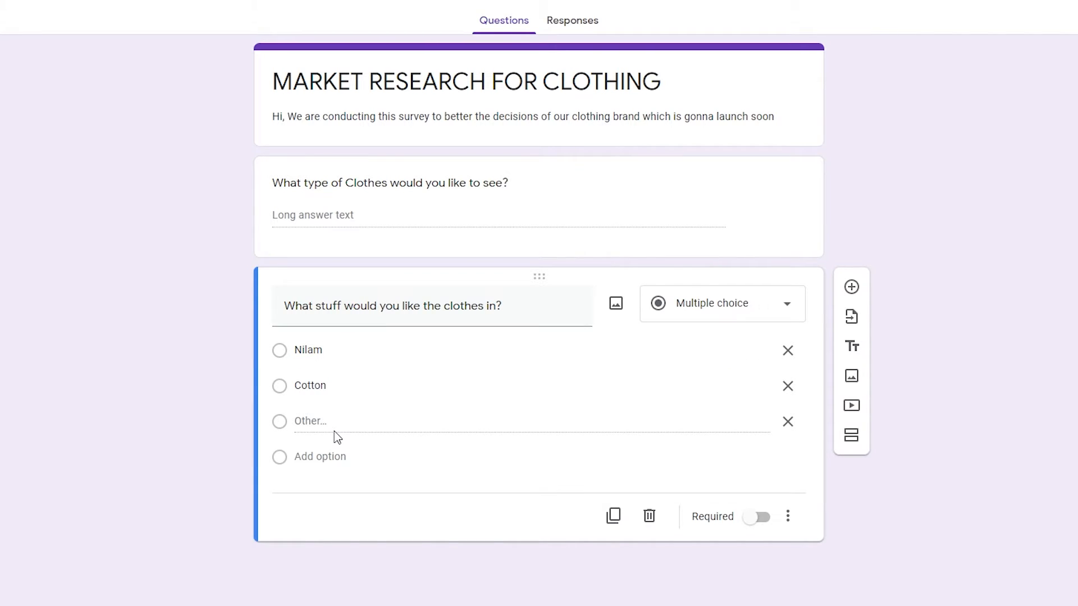
left_click(341, 351)
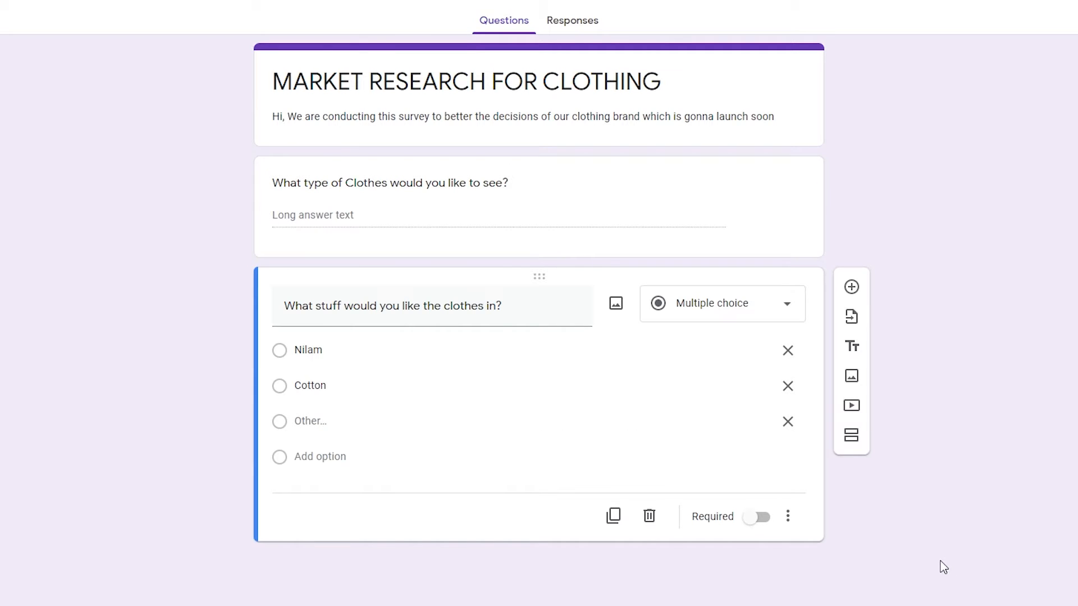
Make both the clothes material question and the question about types of clothes required.
left_click(767, 518)
left_click(693, 224)
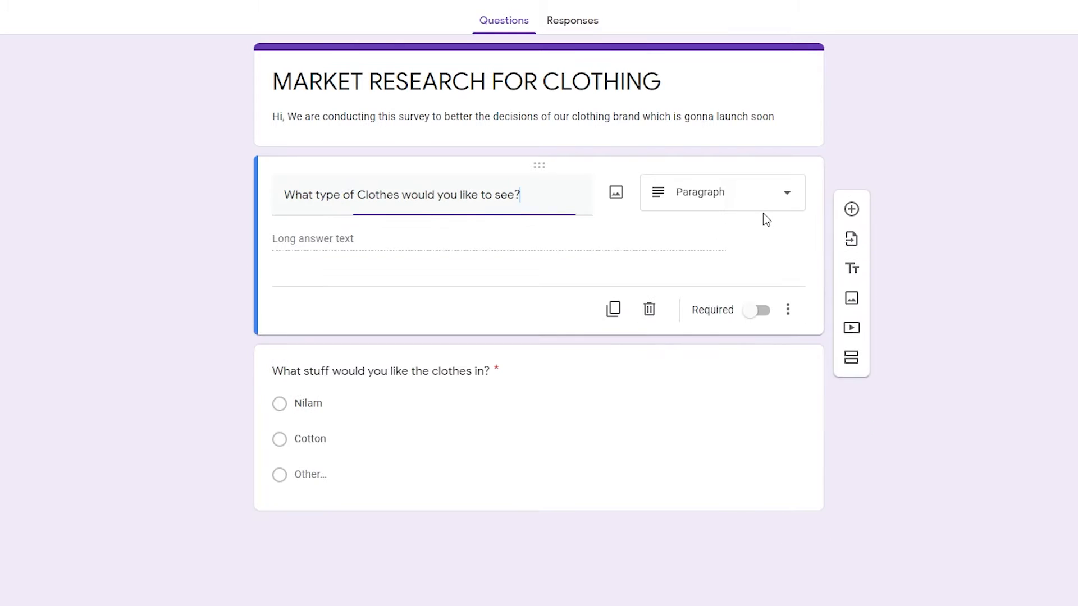
left_click(766, 312)
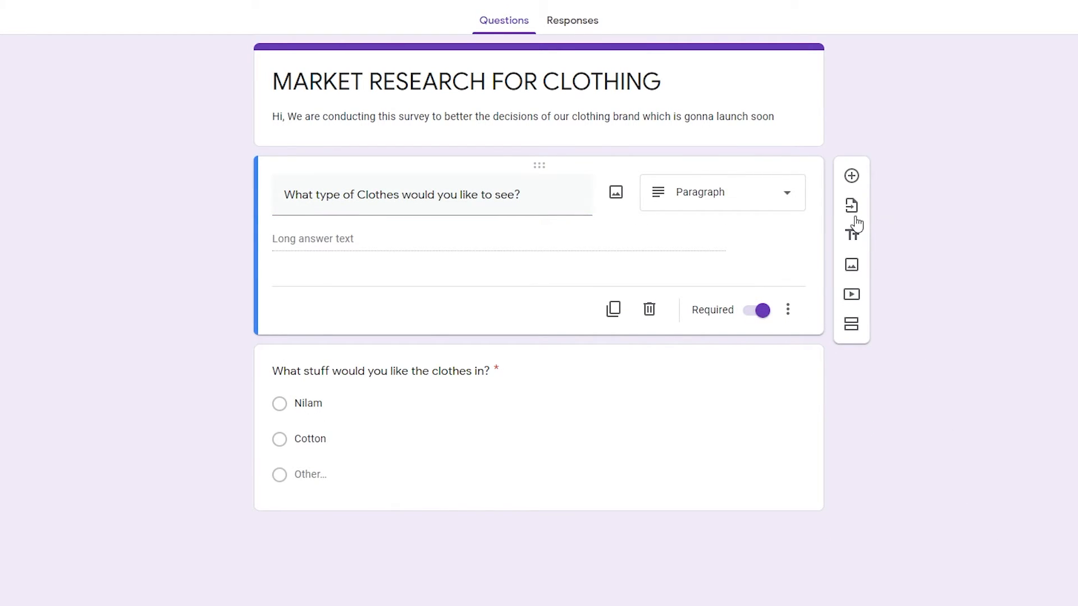
Start adding a video below the second question, and search YouTube in a new browser tab for "clothing".
left_click(775, 435)
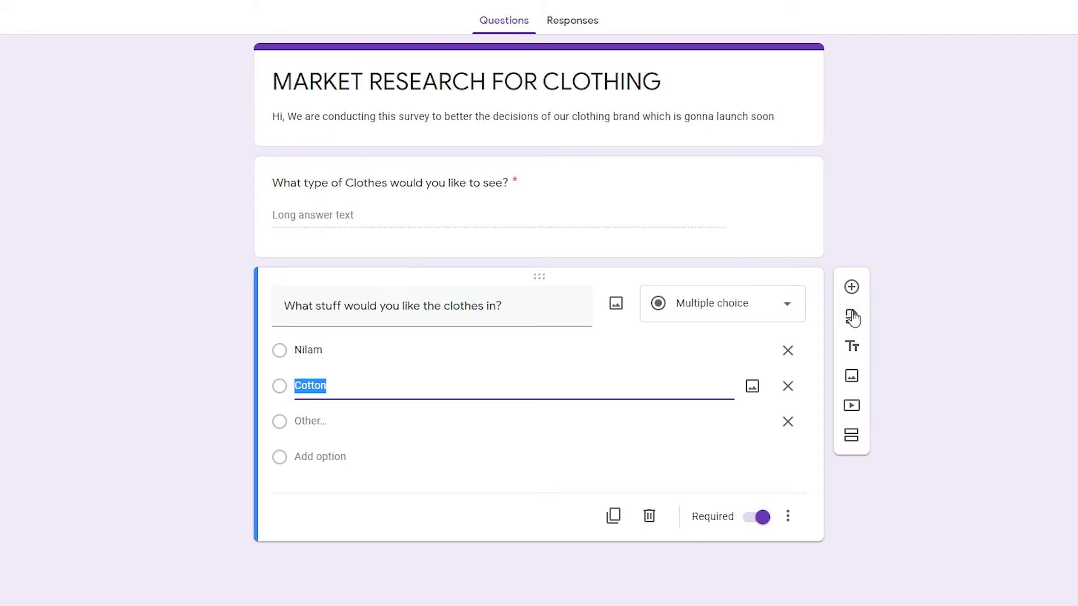
left_click(857, 410)
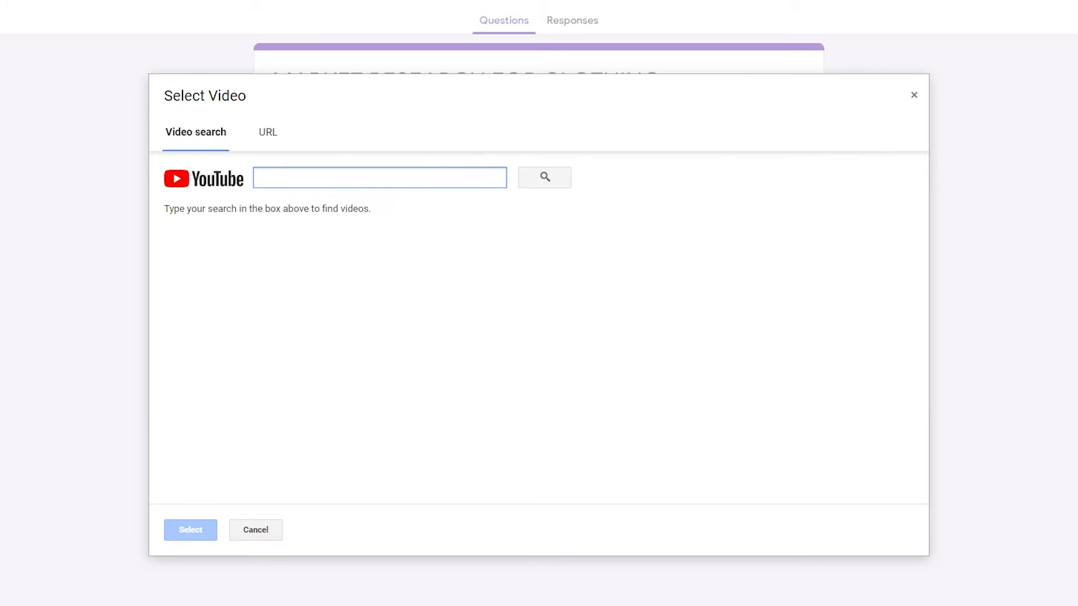
key("ctrl+t")
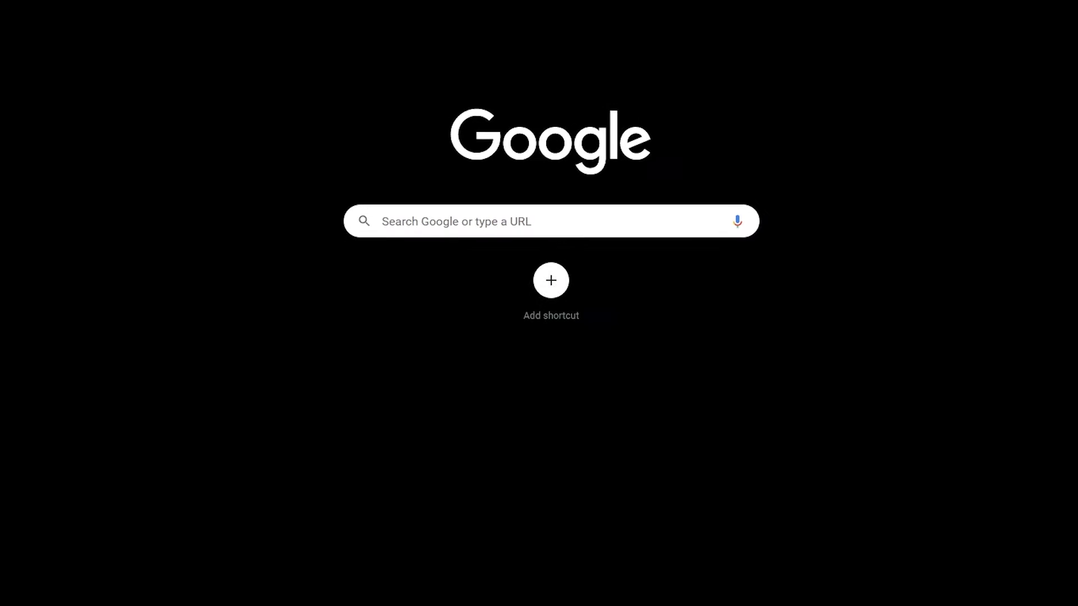
type("you")
key("Return")
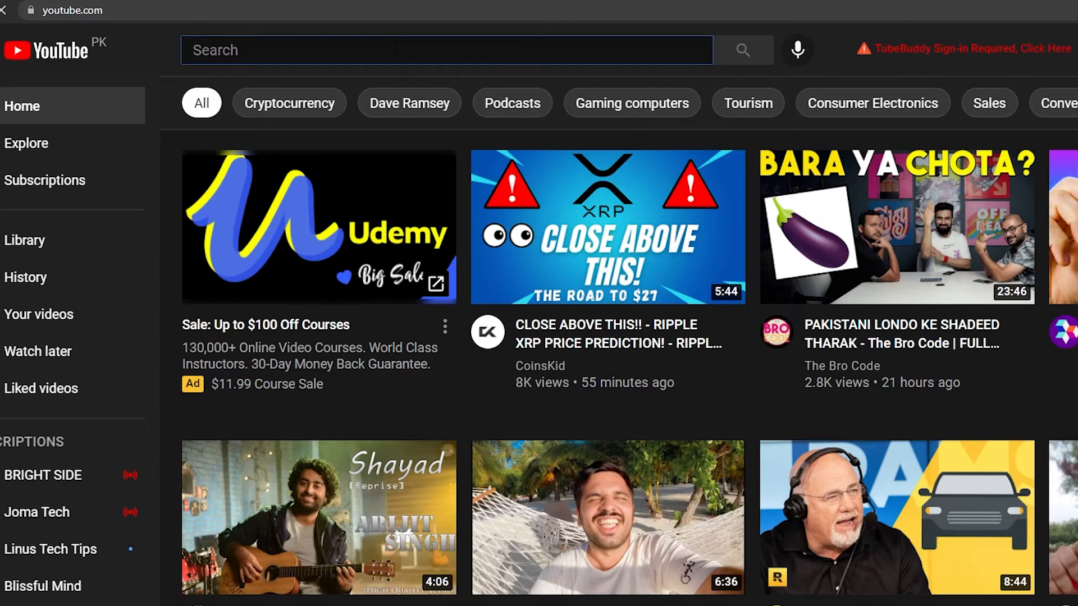
type("clothing")
key("Return")
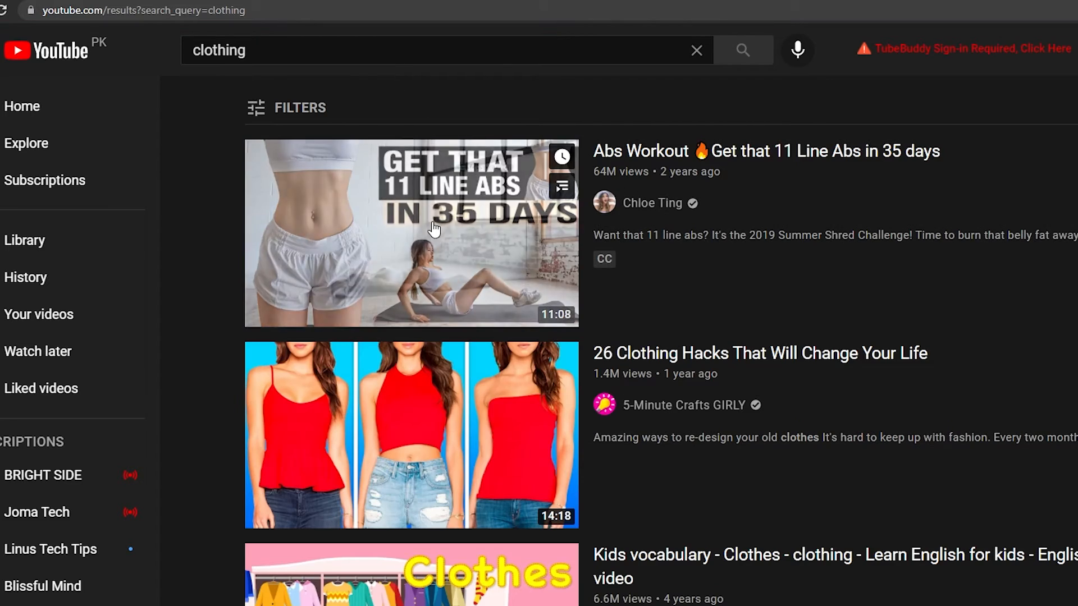
Find the video "Why You Shouldn't Buy 'Techwear Clothing'" in the YouTube results and copy its link.
right_click(445, 231)
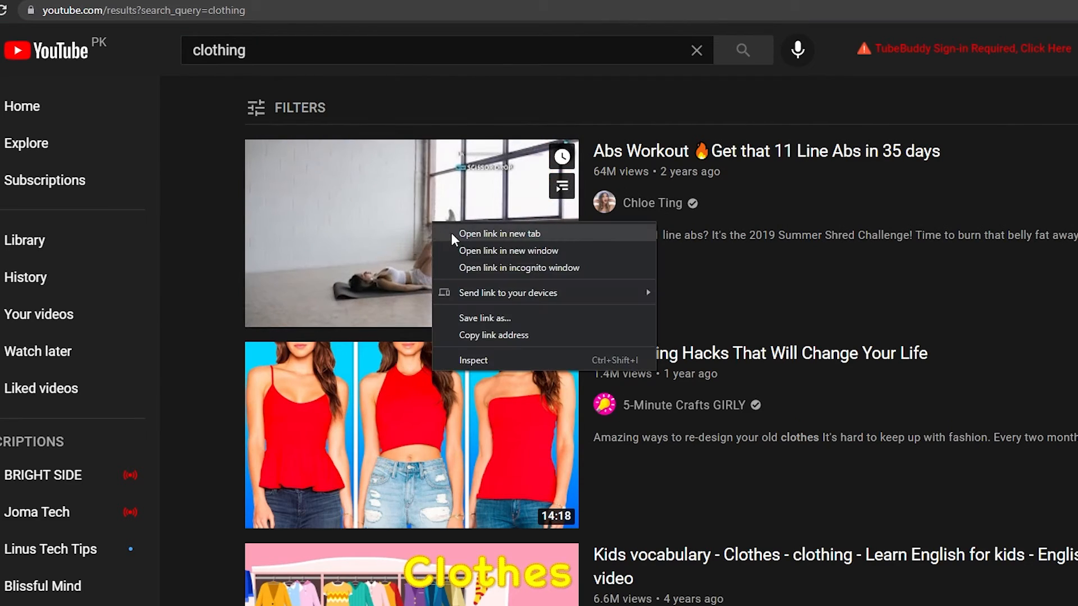
key("Escape")
scroll(393, 365, "down", 10)
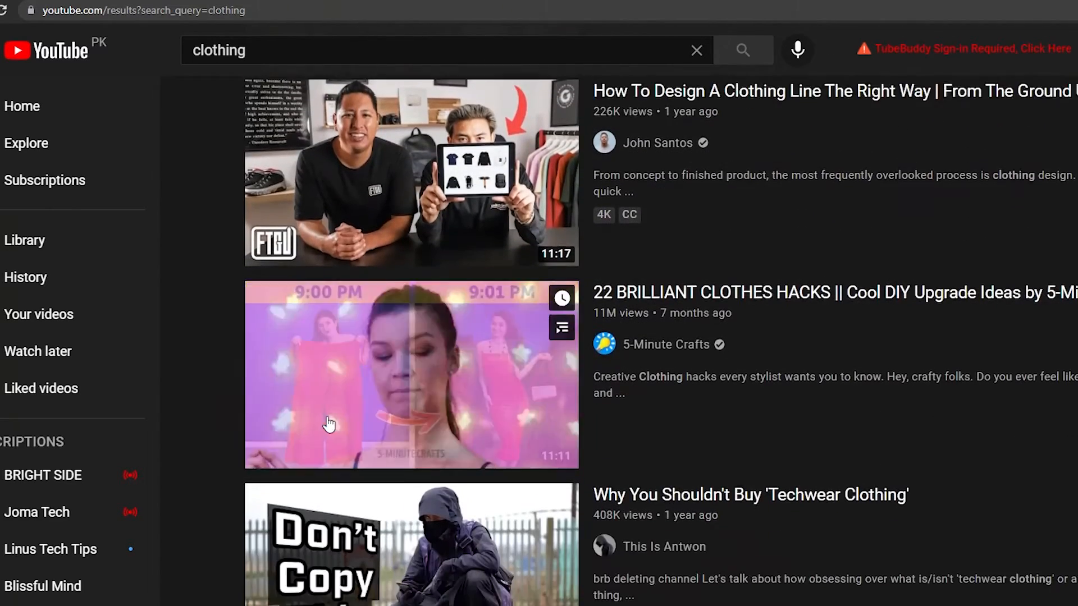
left_click(330, 423)
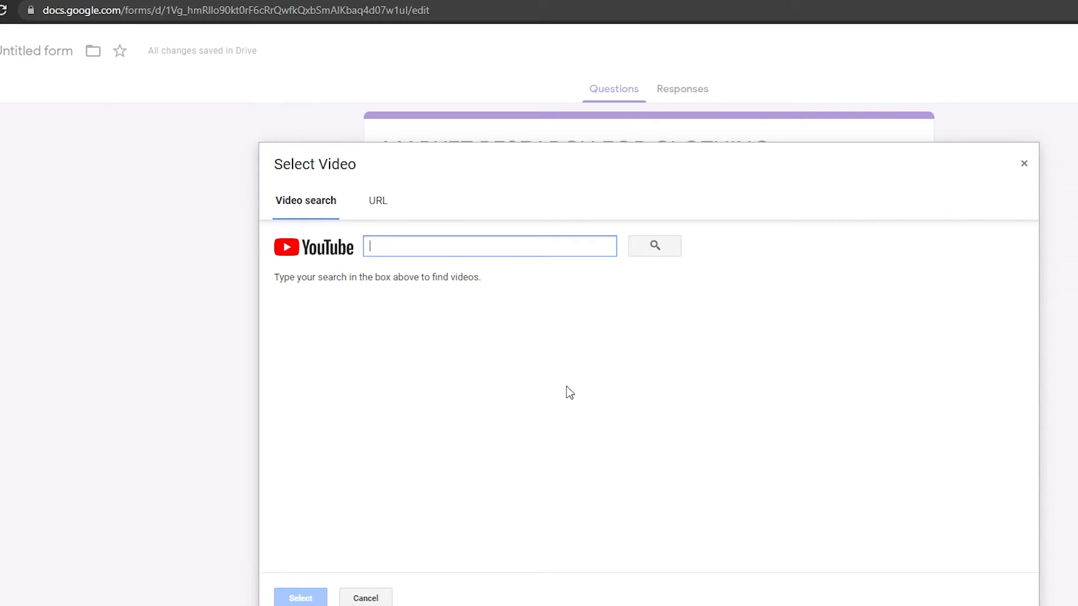
left_click(440, 247)
type("https://www.youtube.com/watch?v=qJHnABL005k")
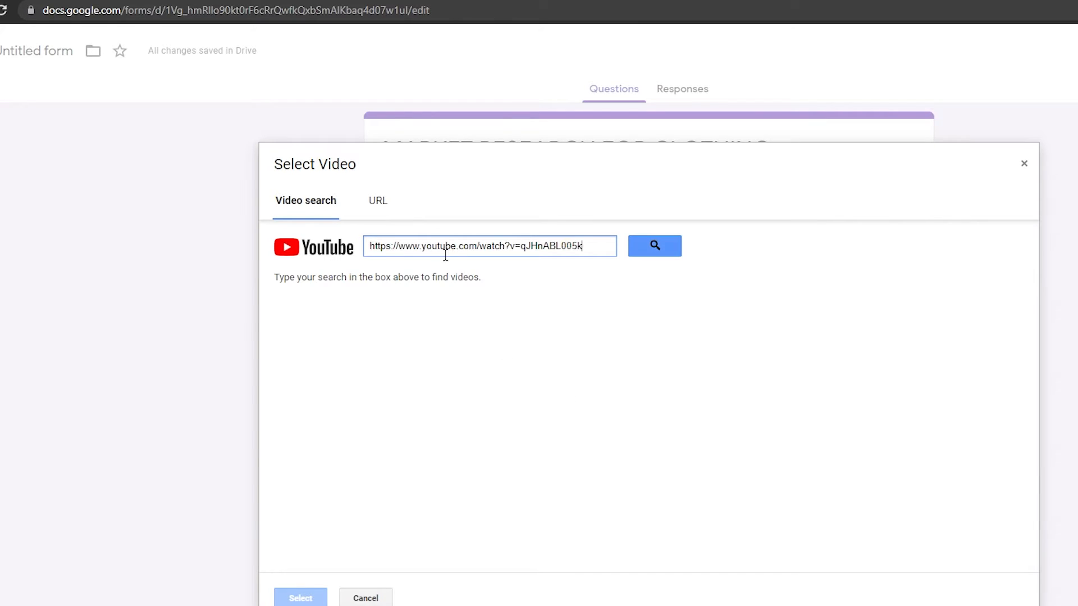
left_click(654, 246)
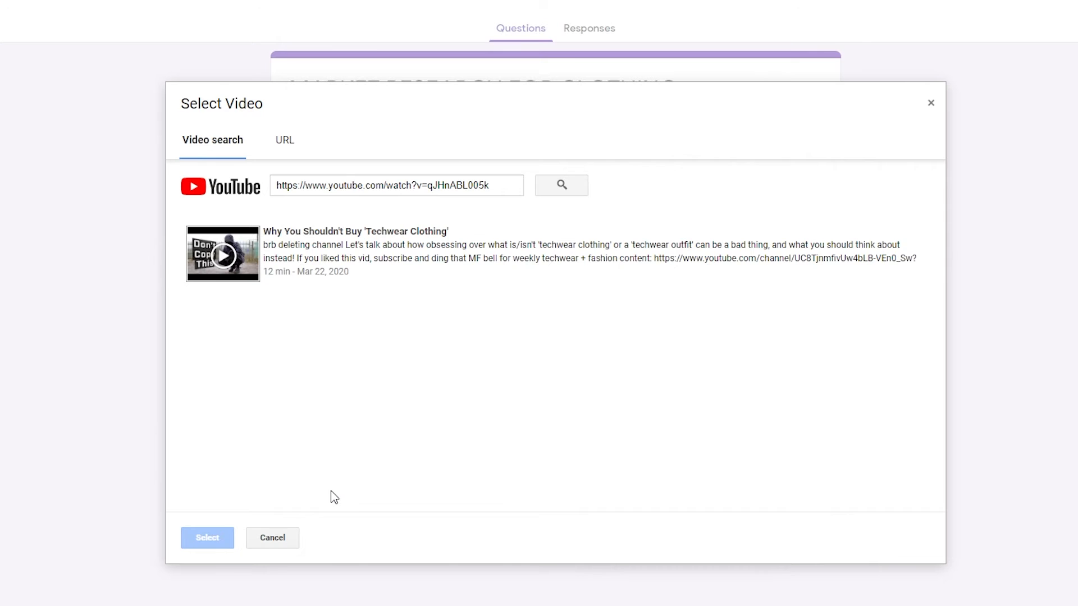
left_click(351, 278)
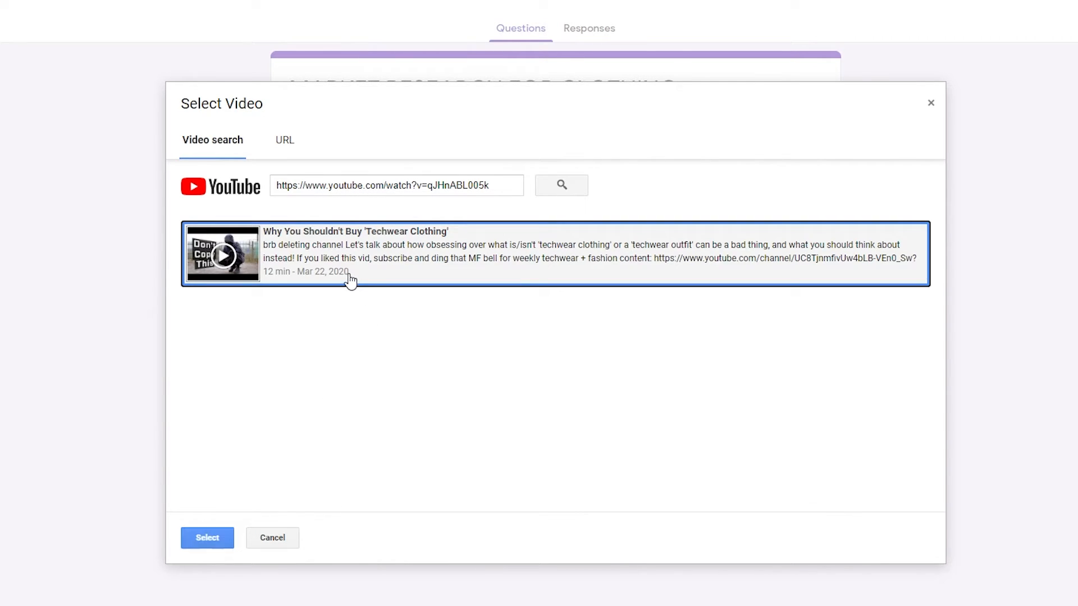
left_click(208, 538)
Title the inserted video "A DEMO OF OUR CLOTHING".
scroll(446, 561, "down", 2)
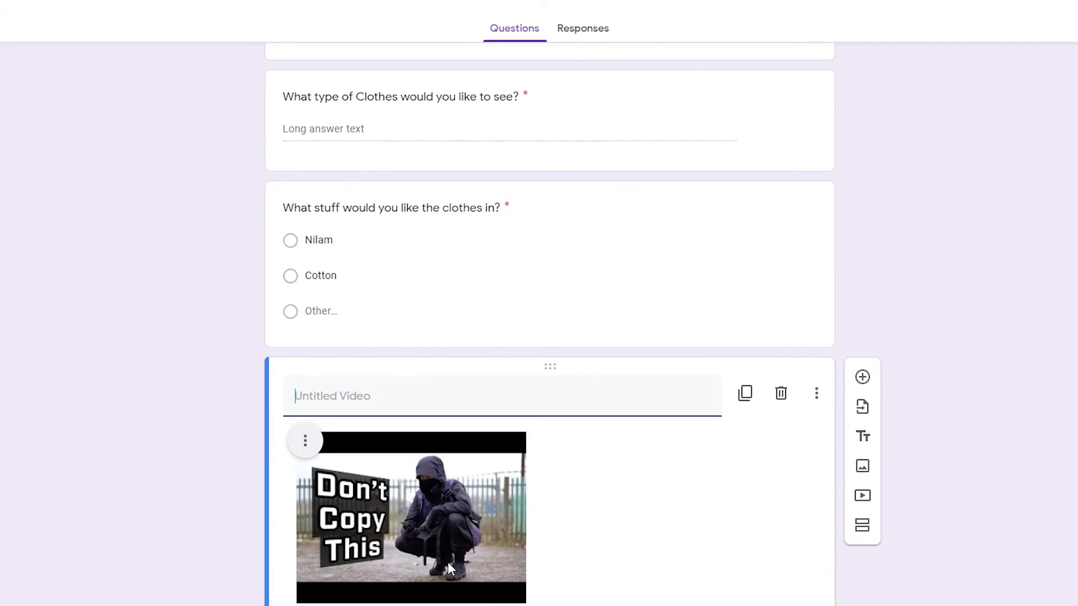
type("A DEMO OF OUR CLOTHING")
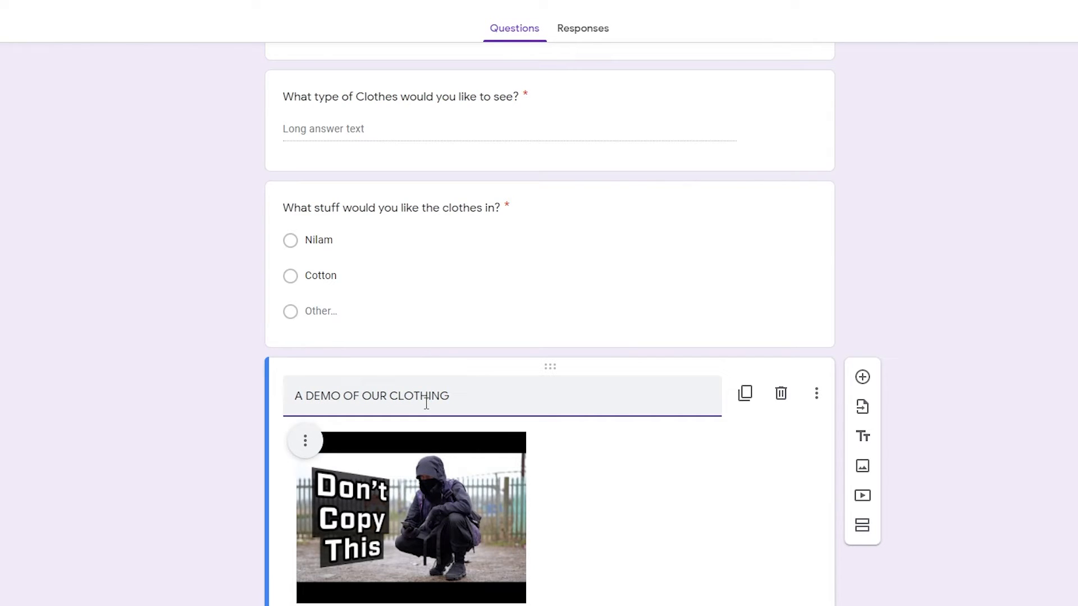
left_click(622, 466)
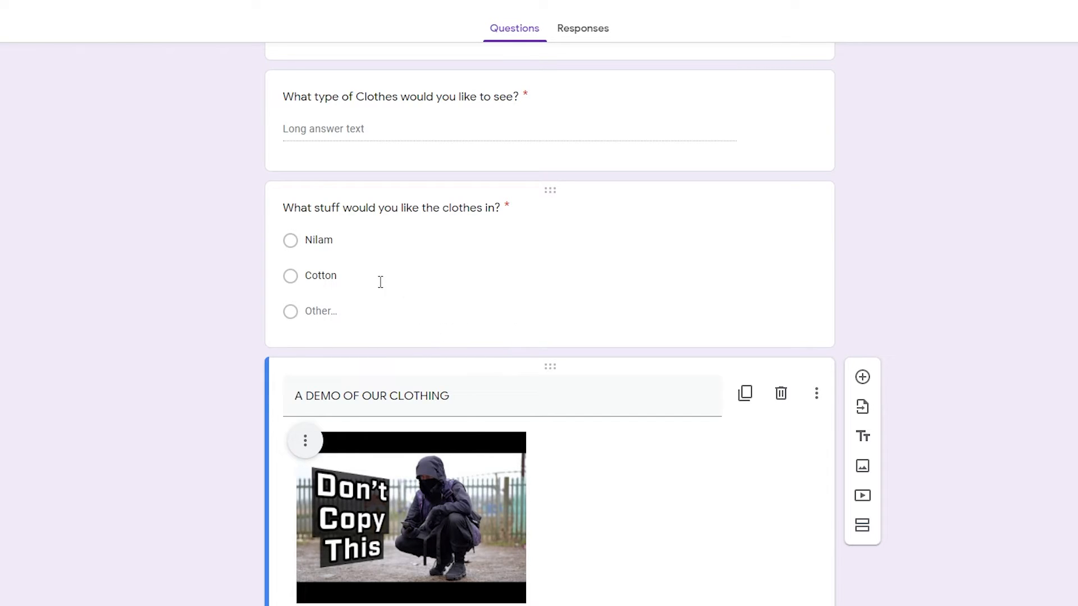
scroll(367, 283, "up", 2)
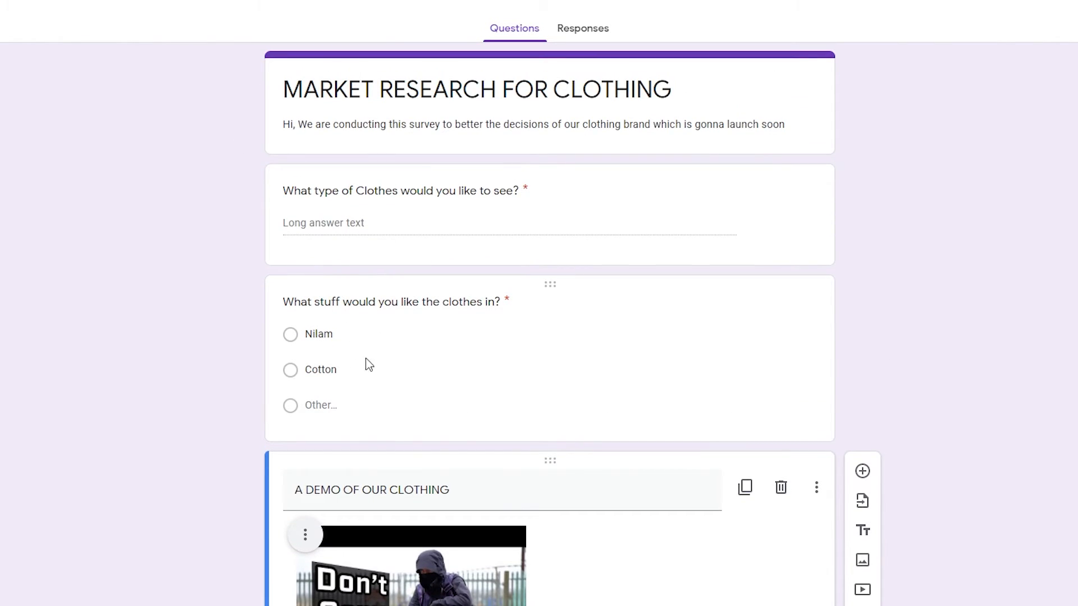
scroll(367, 365, "down", 2)
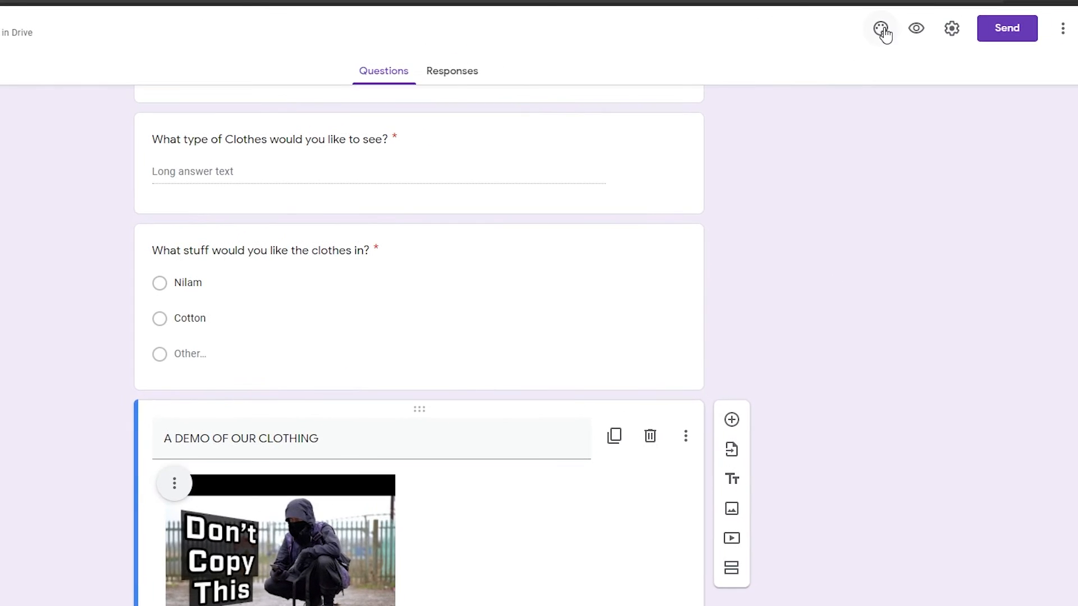
Try red, orange and light blue as the form's theme color, and settle on blue.
left_click(882, 31)
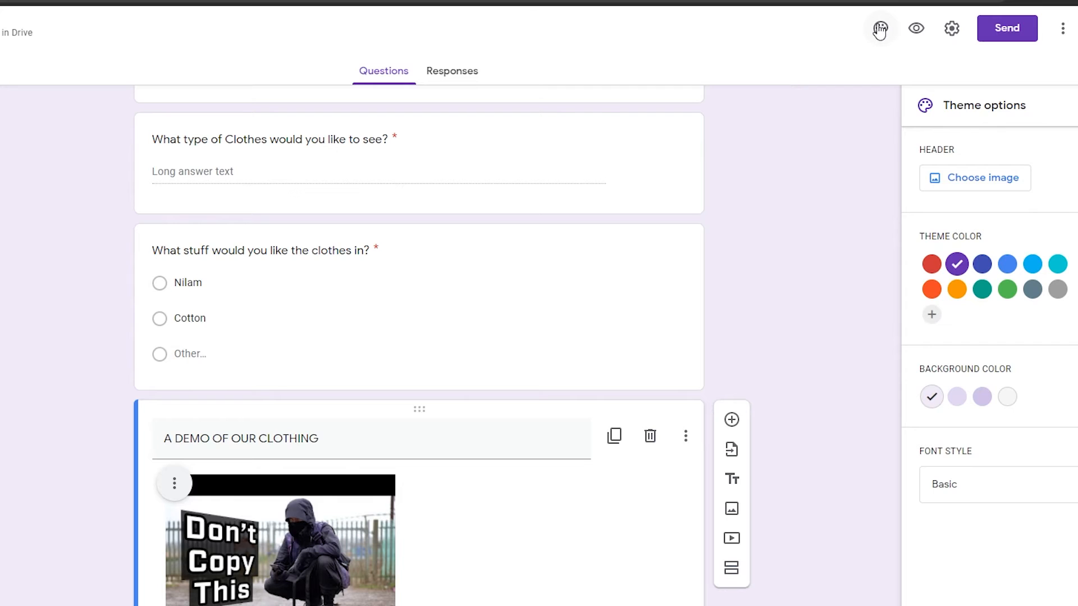
left_click(931, 264)
scroll(680, 489, "up", 2)
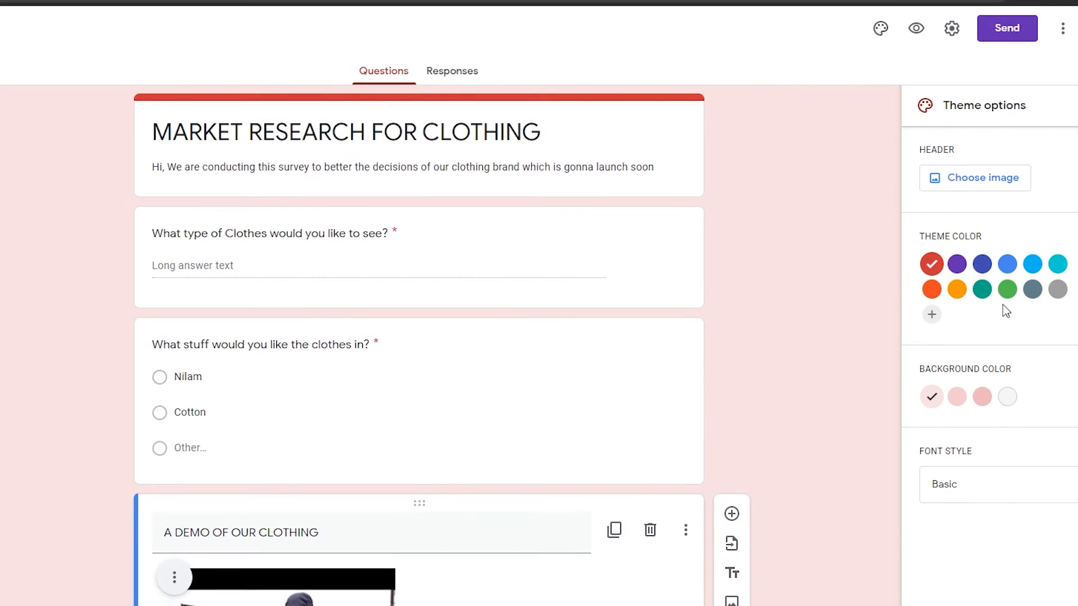
left_click(931, 289)
left_click(1007, 265)
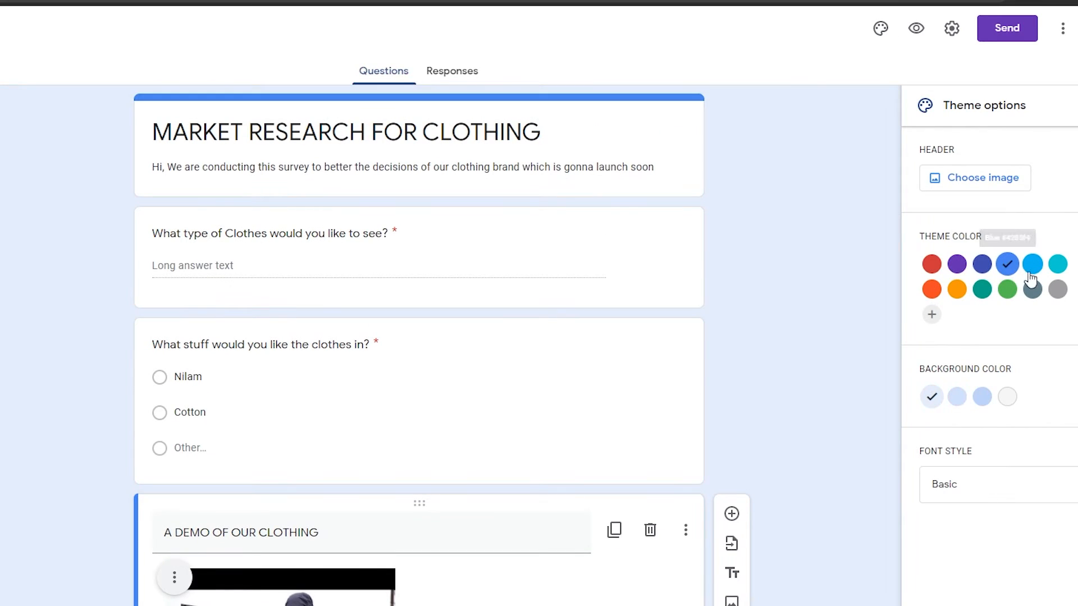
left_click(1033, 265)
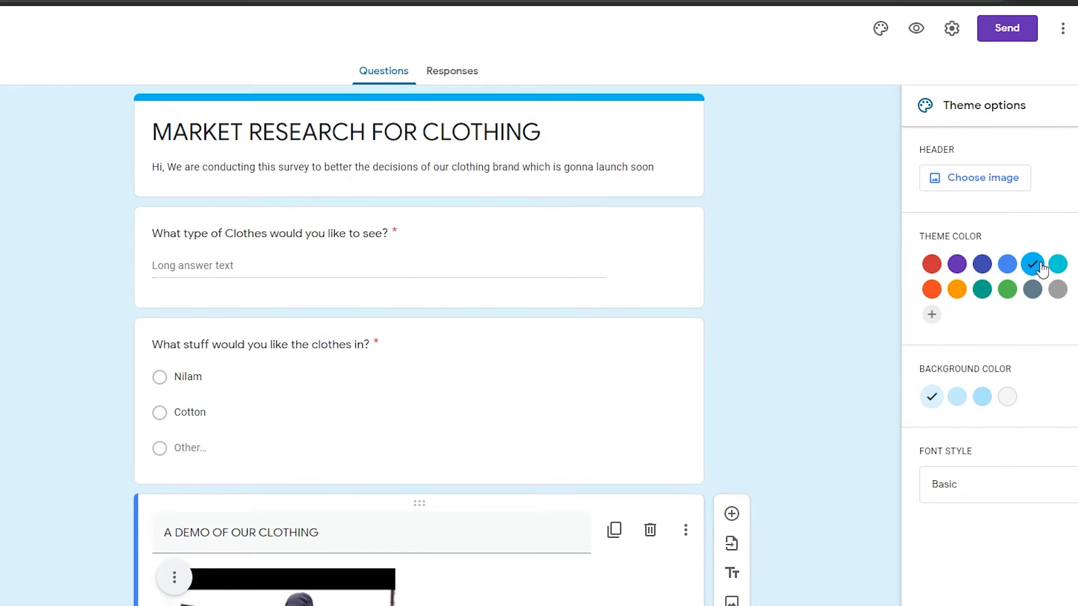
left_click(1006, 265)
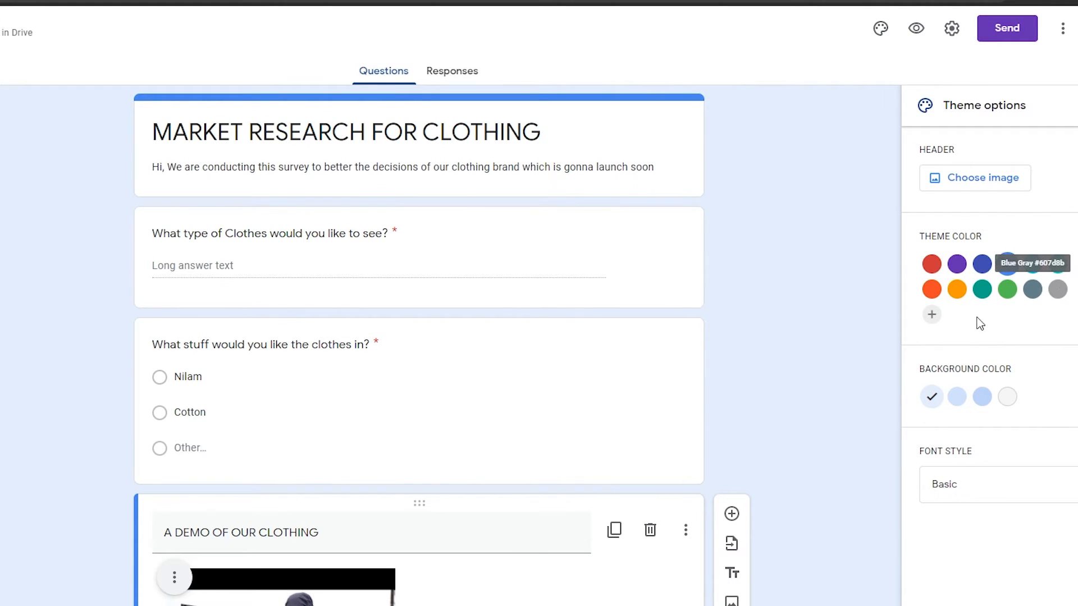
Set the form's background color to light gray and its font style to Playful.
left_click(1007, 398)
left_click(957, 400)
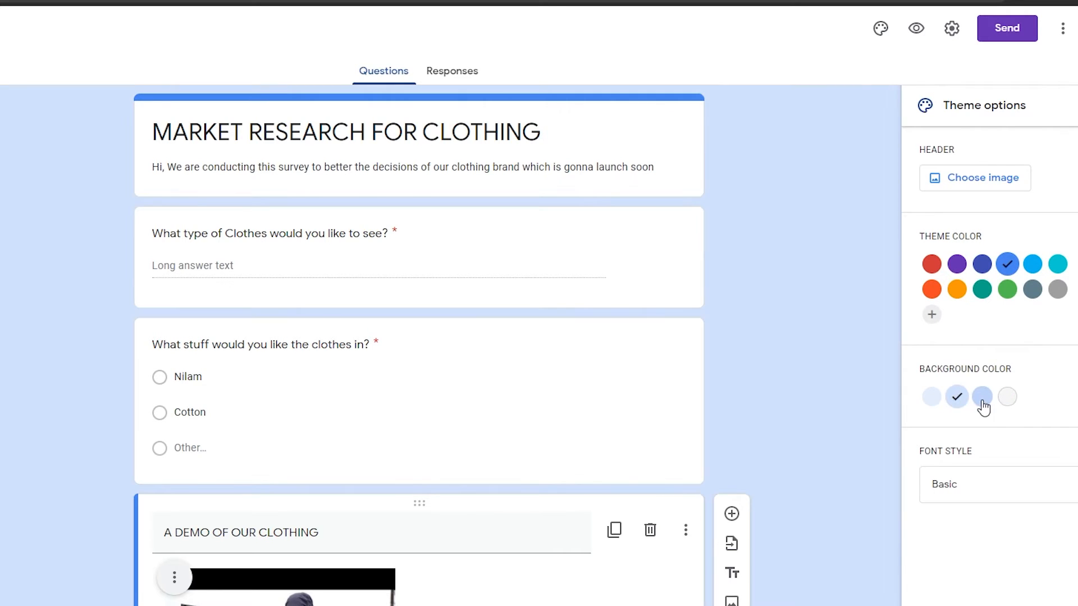
left_click(982, 400)
left_click(1009, 398)
left_click(977, 484)
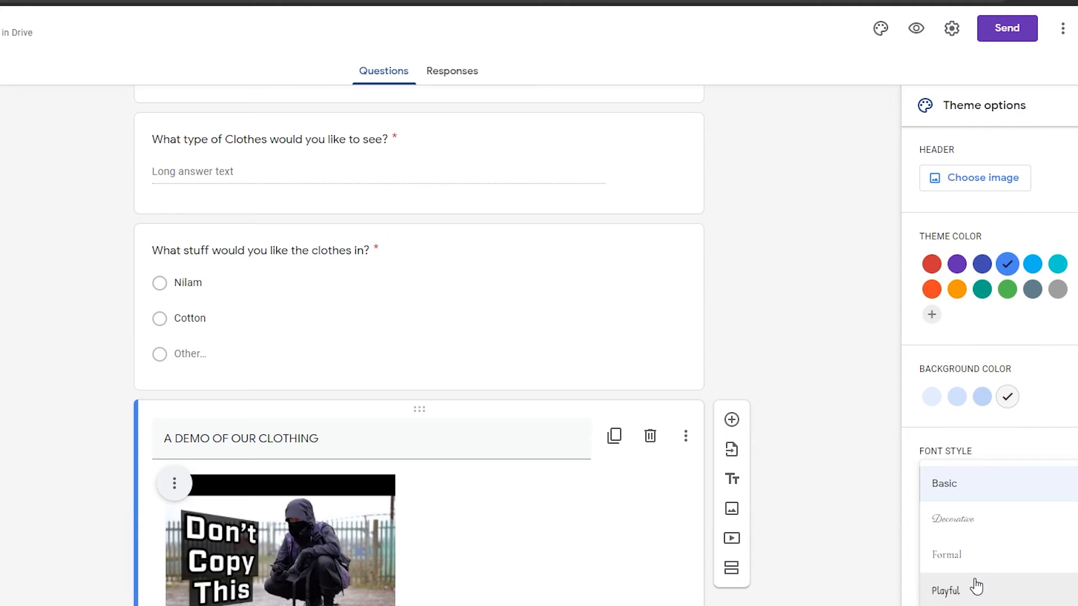
left_click(976, 588)
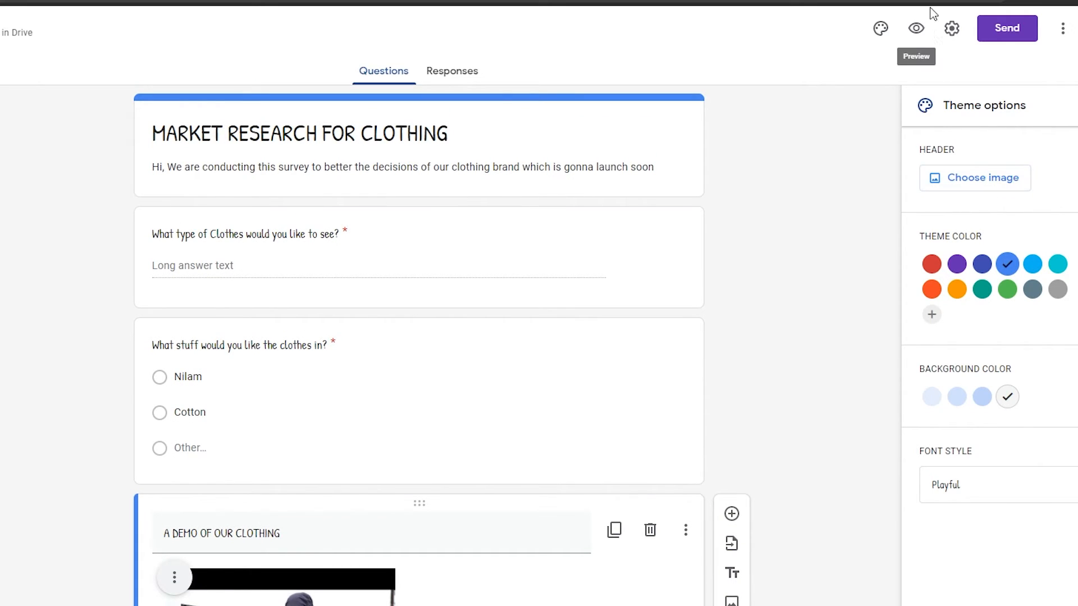
Preview the survey as respondents see it, check its questions and video, and return to the form editor.
left_click(917, 29)
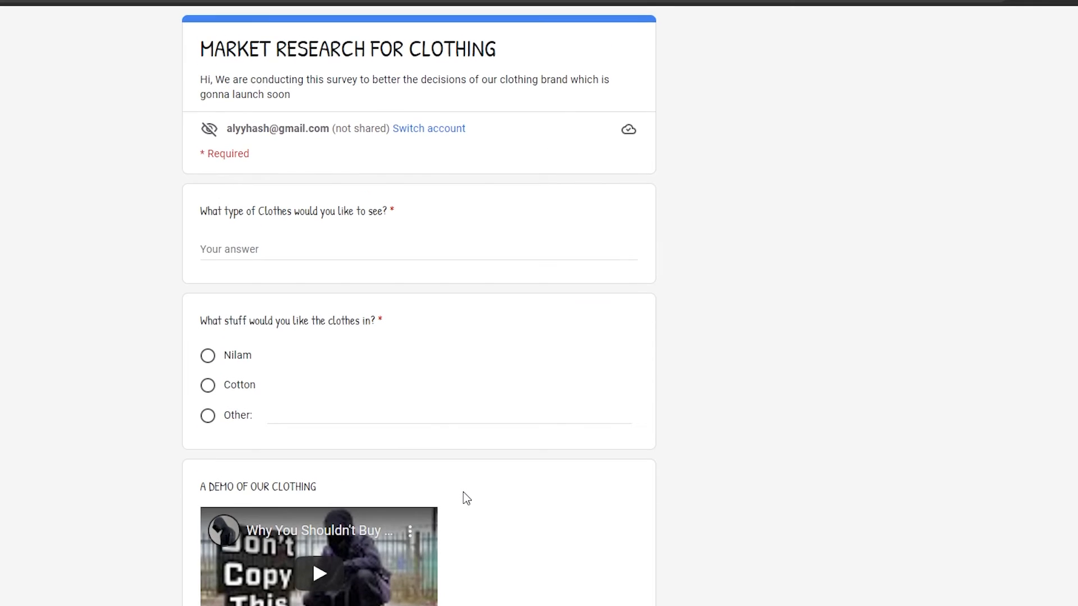
scroll(710, 488, "down", 2)
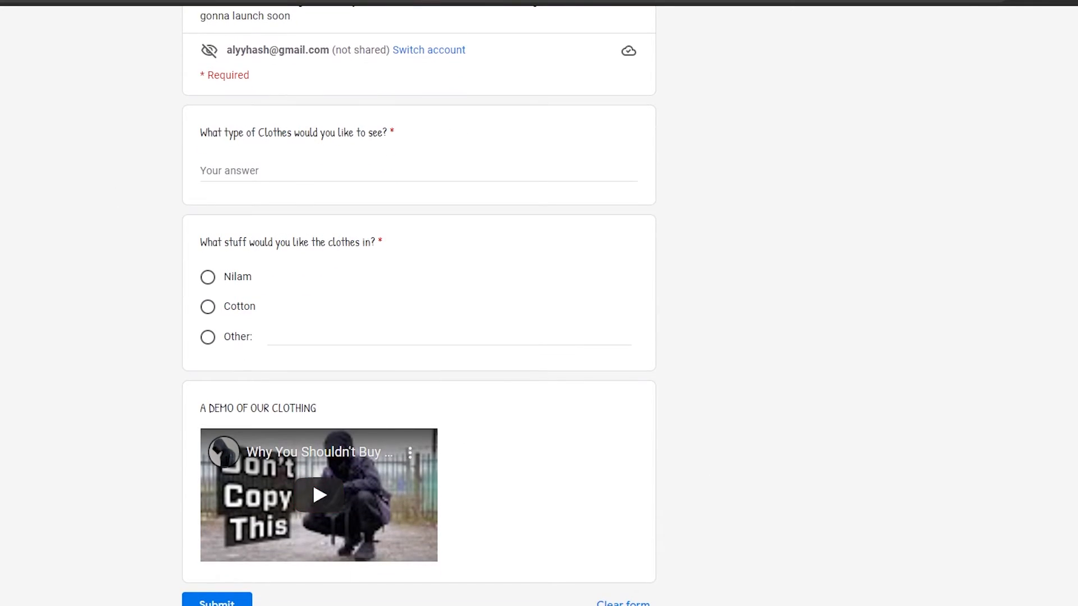
left_click(333, 2)
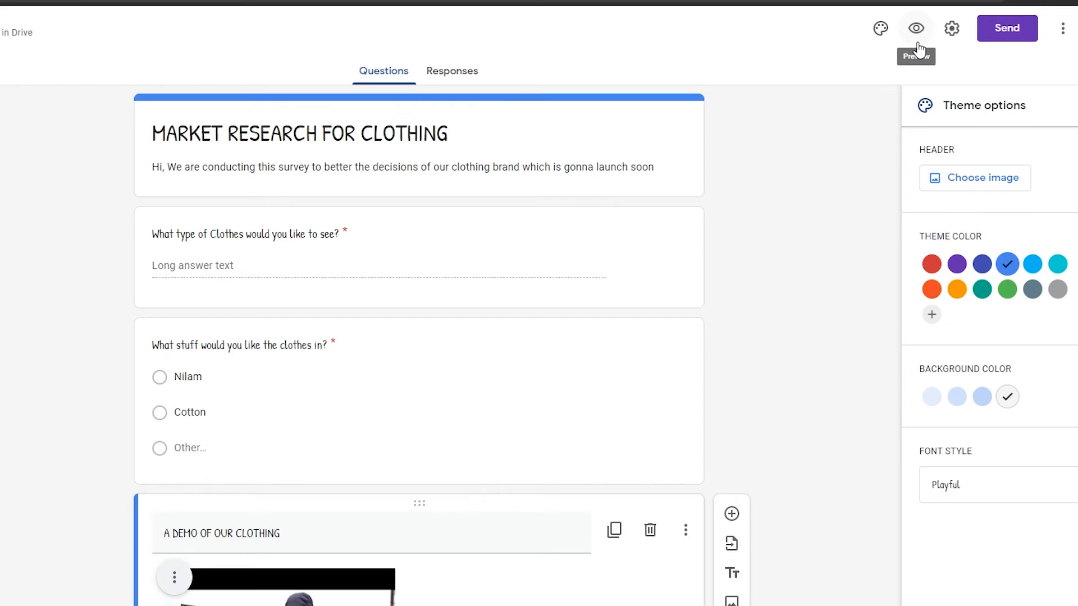
Open the form's sending options and copy its full shareable link.
left_click(1007, 29)
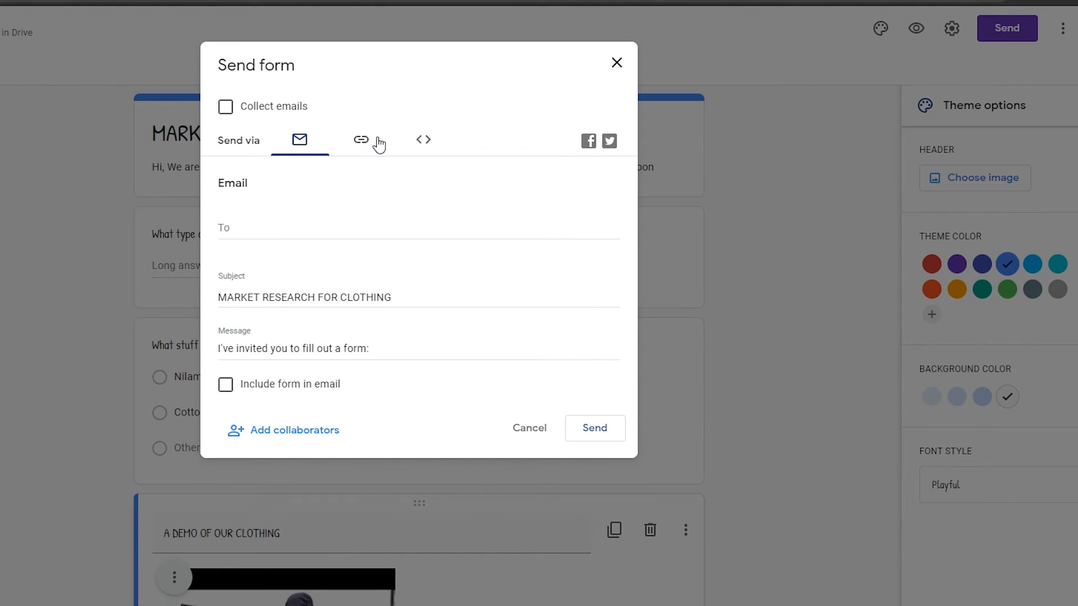
left_click(358, 141)
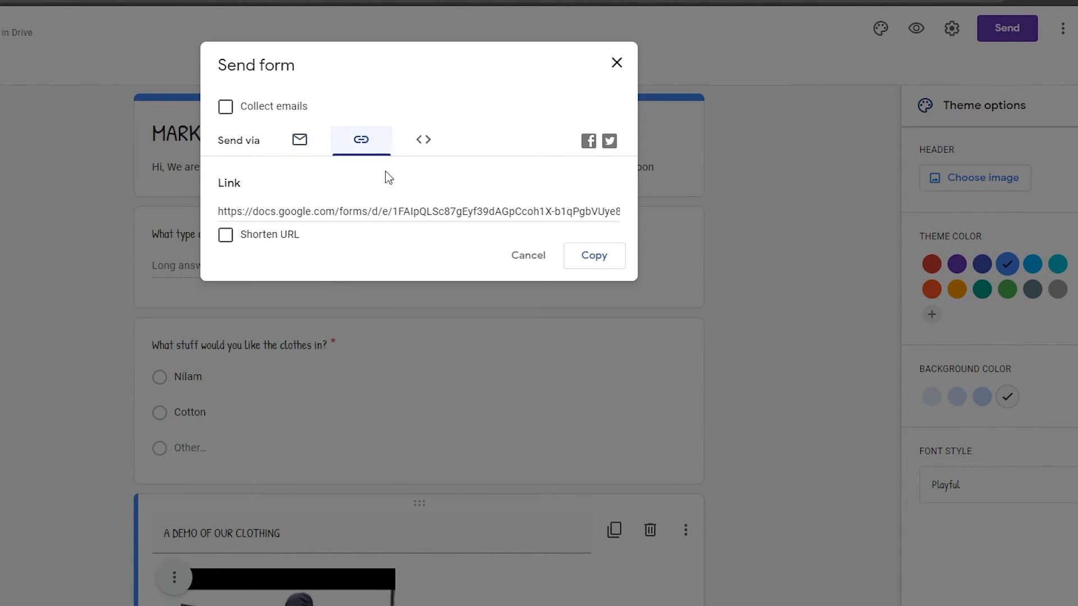
left_click(594, 256)
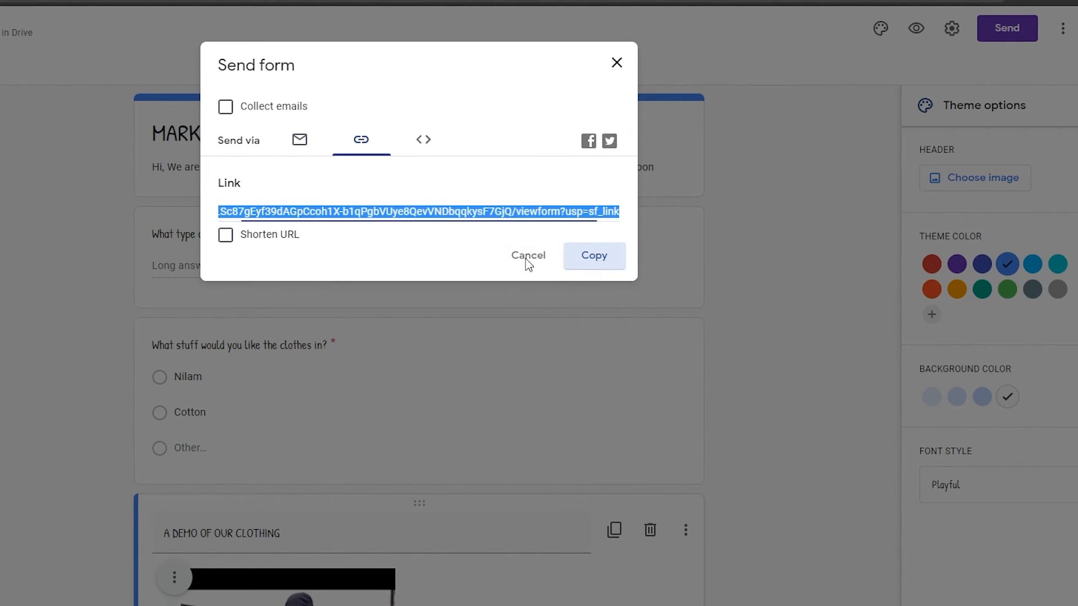
Shorten the form's shareable URL and copy the shortened link.
left_click(323, 239)
left_click(354, 236)
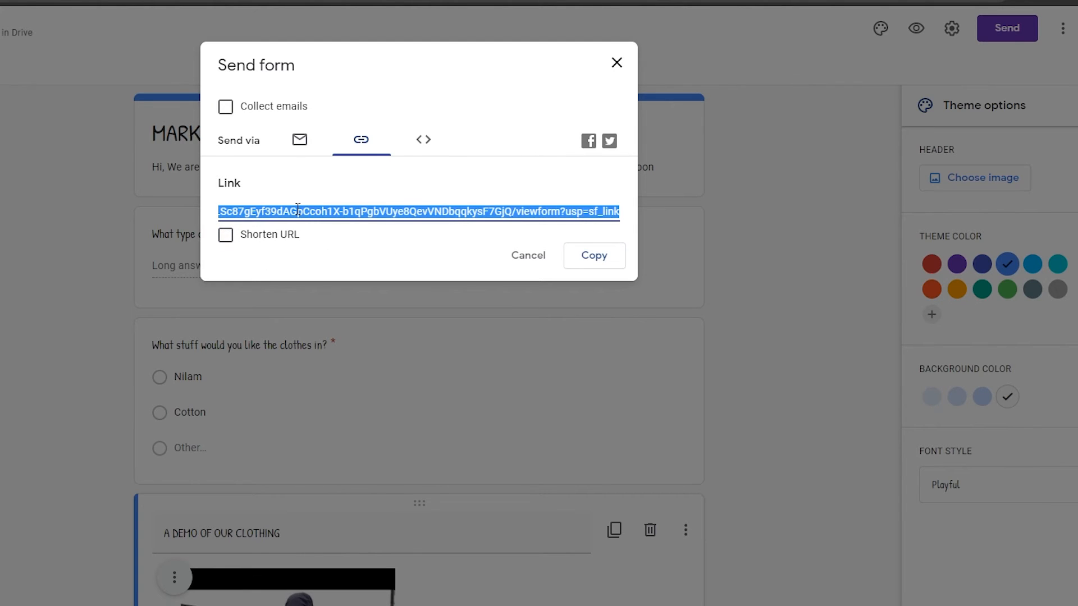
left_click(254, 238)
left_click(617, 257)
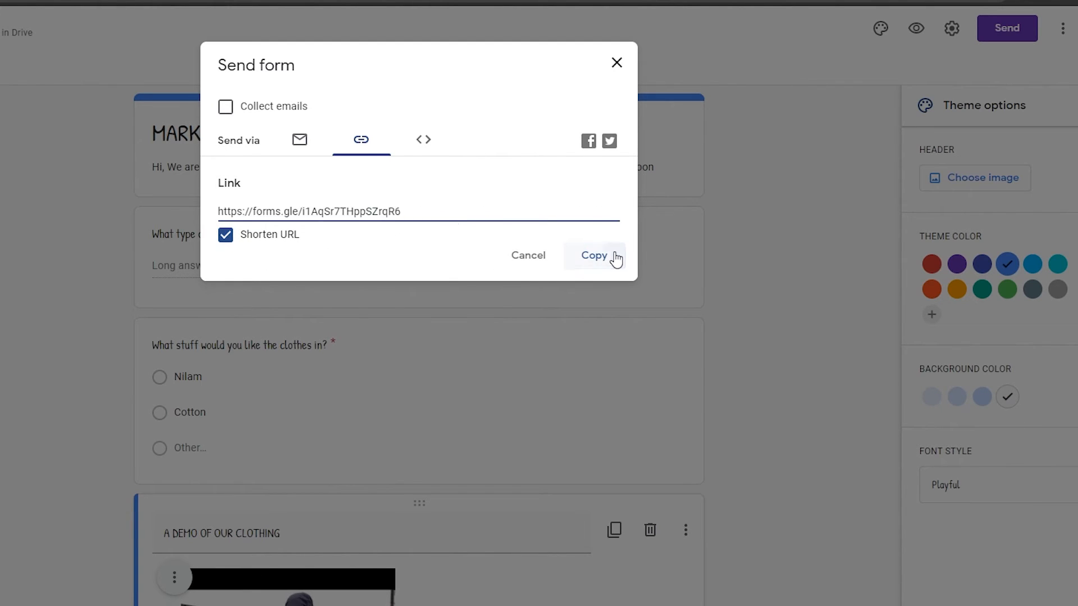
left_click(616, 257)
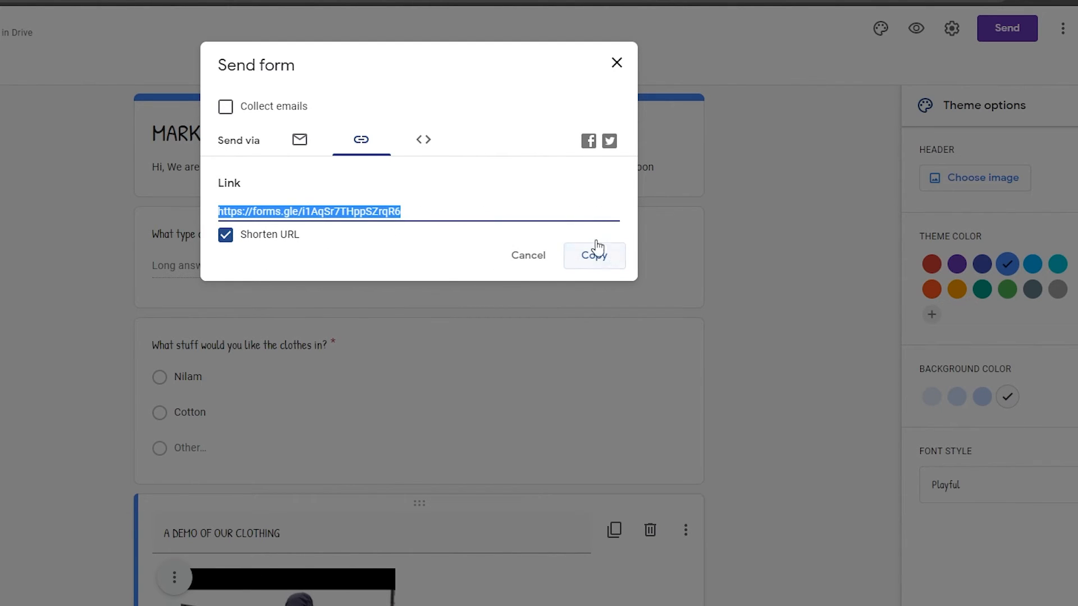
Check the embed option for sending the form, close the sending dialog and view the survey's responses.
left_click(427, 143)
left_click(384, 138)
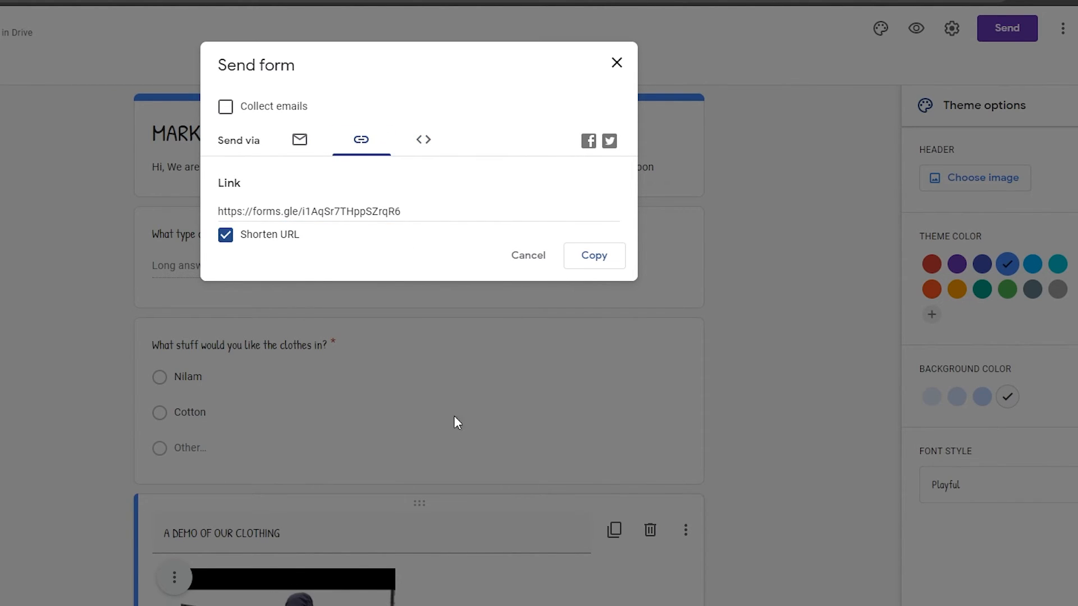
left_click(617, 62)
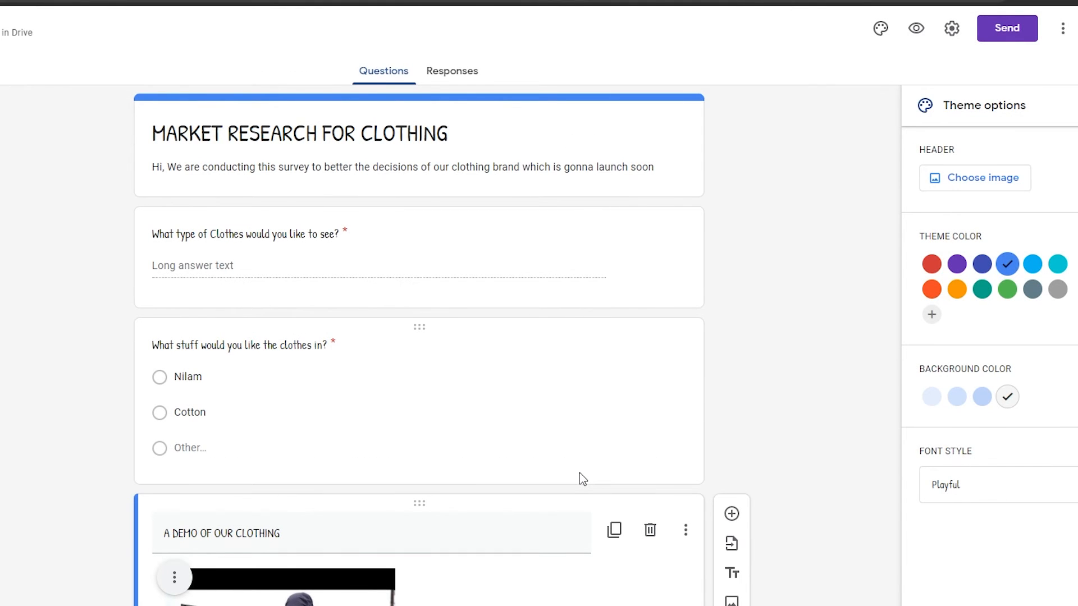
left_click(456, 82)
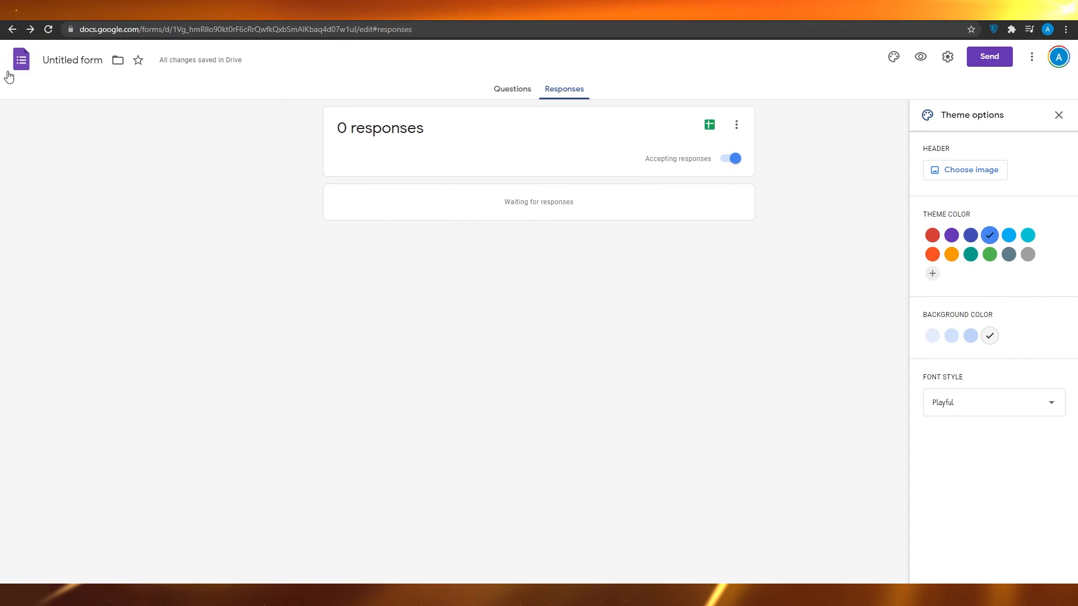
Go to the template gallery and create a form from the Event Feedback template in the Work section.
left_click(18, 45)
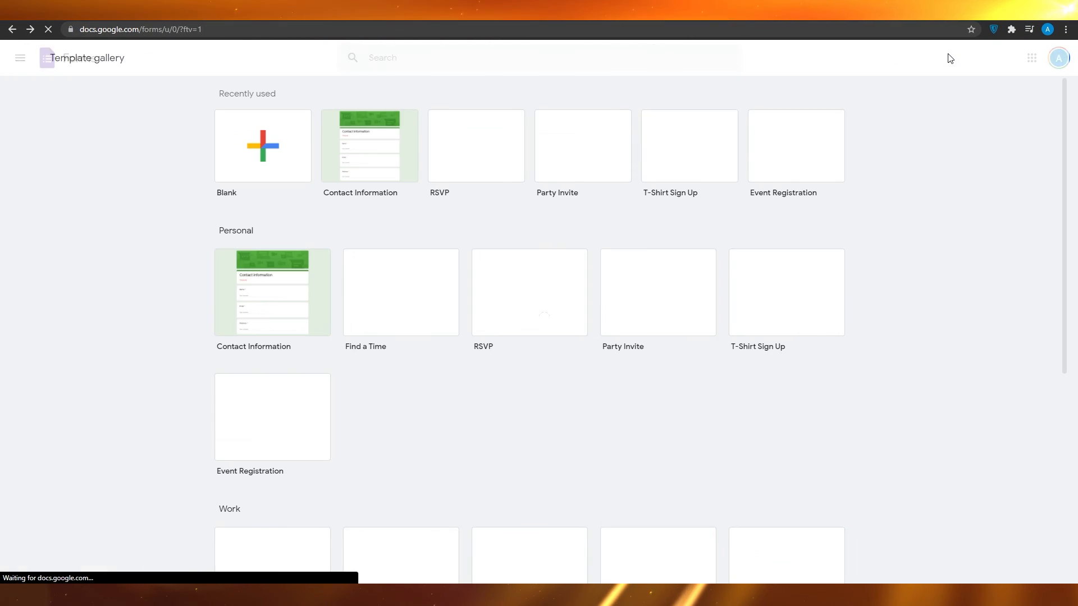
left_click(325, 344)
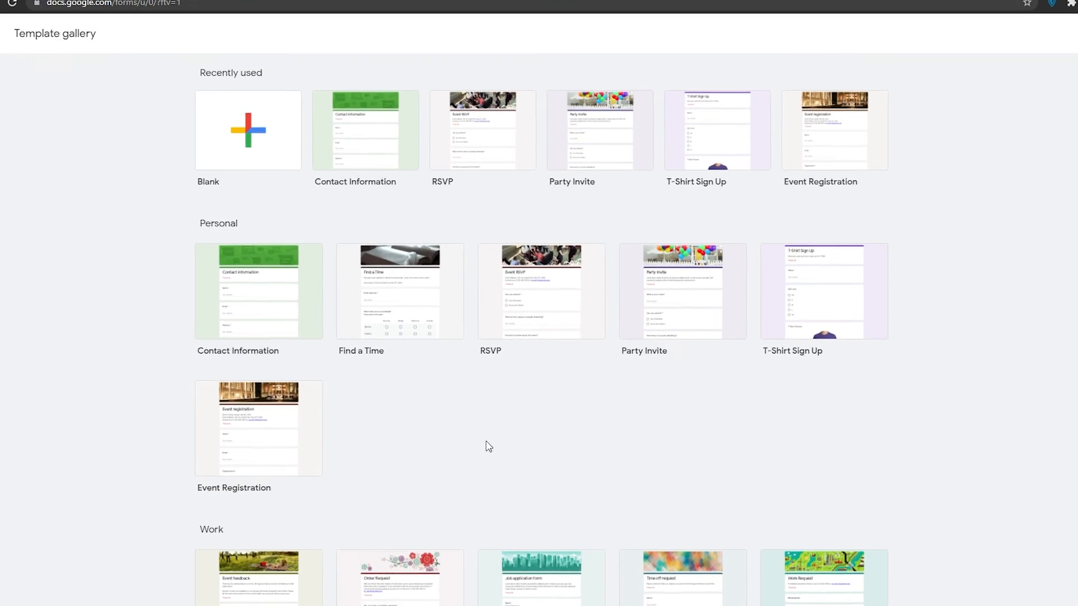
scroll(511, 487, "down", 7)
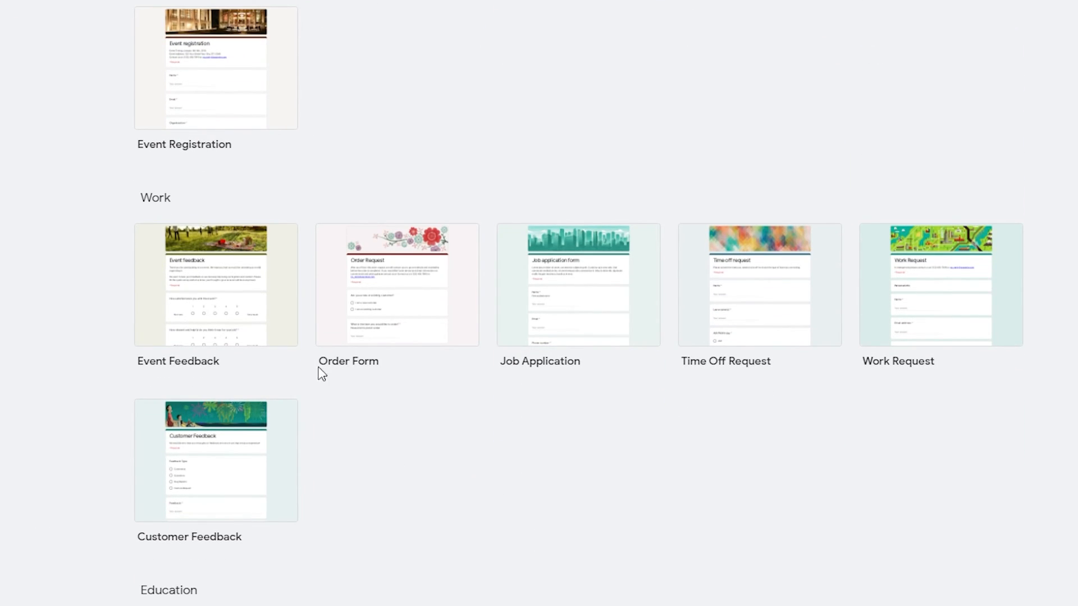
left_click(222, 309)
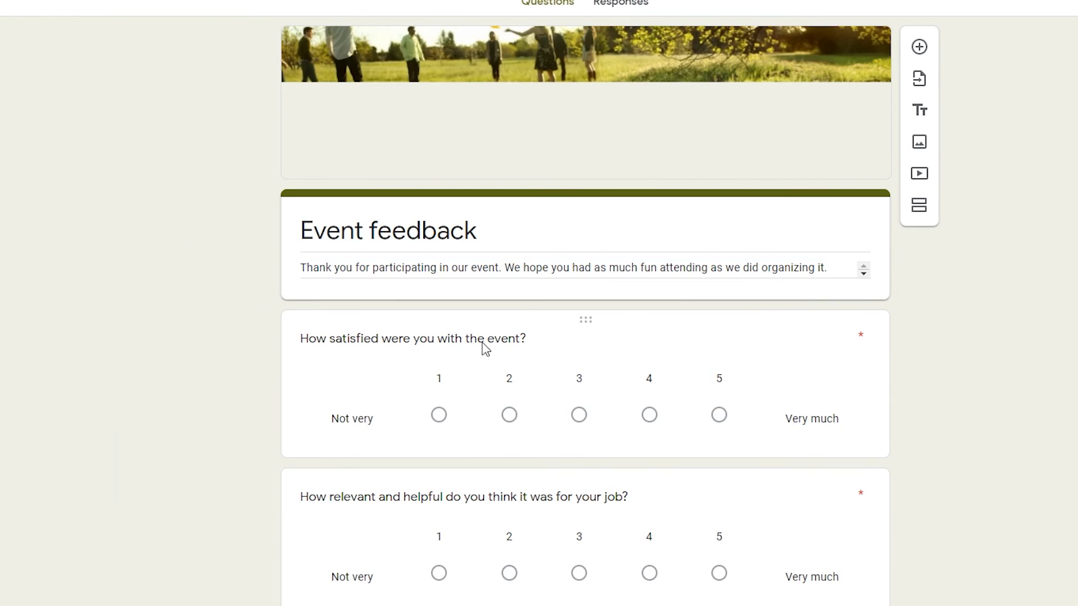
Examine the Event feedback template's questions, including the linear scale on event satisfaction and the grid rating items such as accommodation and venue.
left_click(480, 344)
left_click(211, 420)
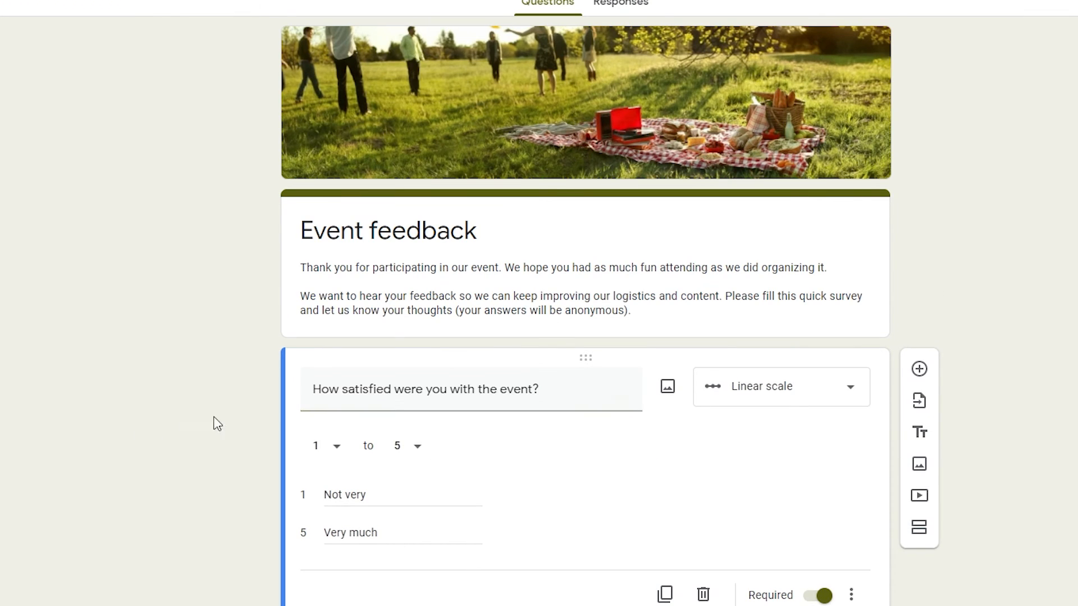
scroll(598, 421, "down", 8)
scroll(564, 427, "up", 3)
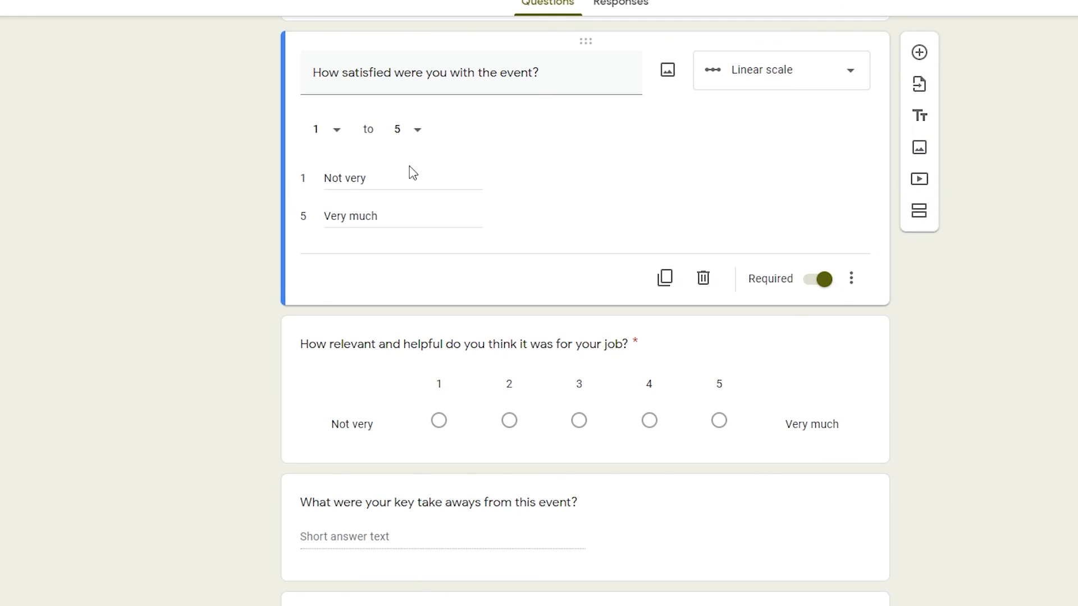
scroll(564, 421, "down", 7)
left_click(698, 440)
left_click(84, 441)
scroll(161, 429, "down", 15)
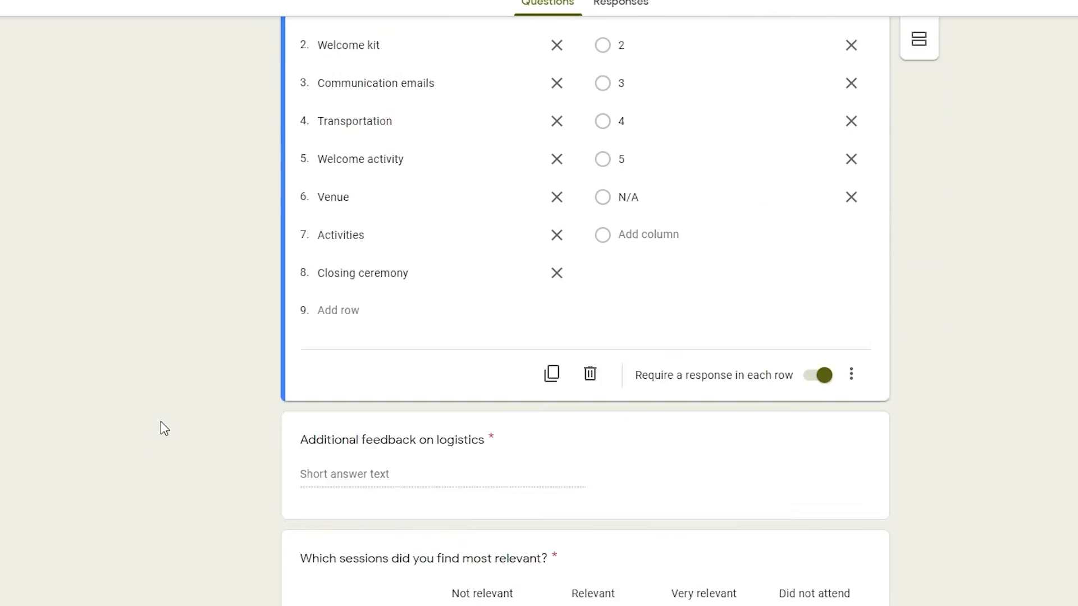
scroll(825, 530, "up", 20)
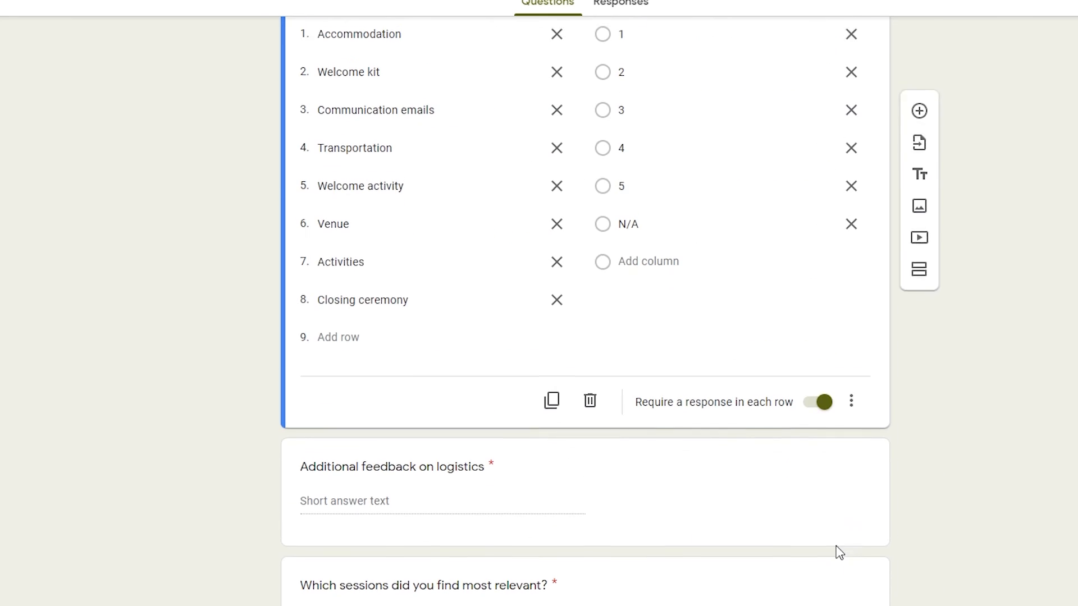